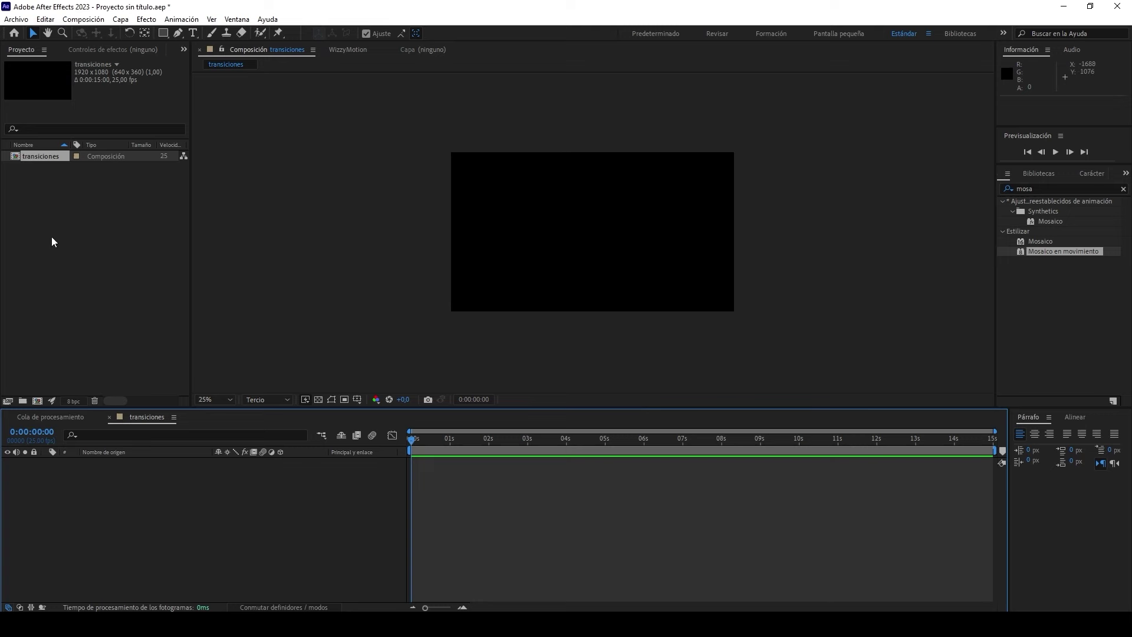
Step: Import clips 1, 2, 3 and 4 from the Descargas folder and add all four to the transiciones composition
{"action": "left_click_drag", "start_coordinate": [108, 106], "coordinate": [407, 155]}
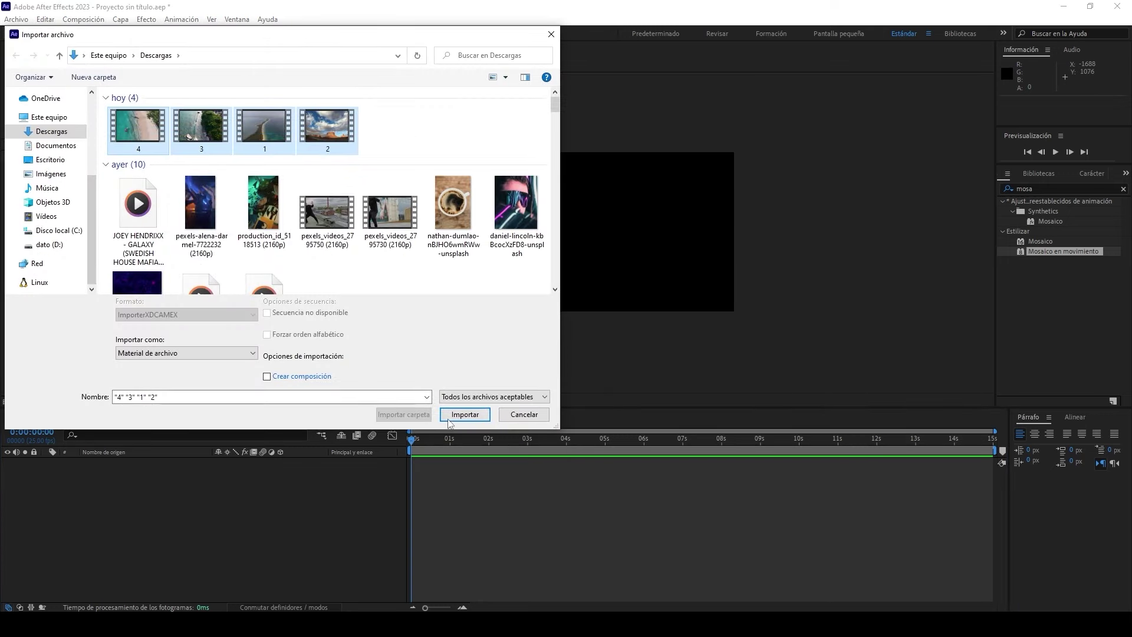
{"action": "left_click", "coordinate": [465, 414]}
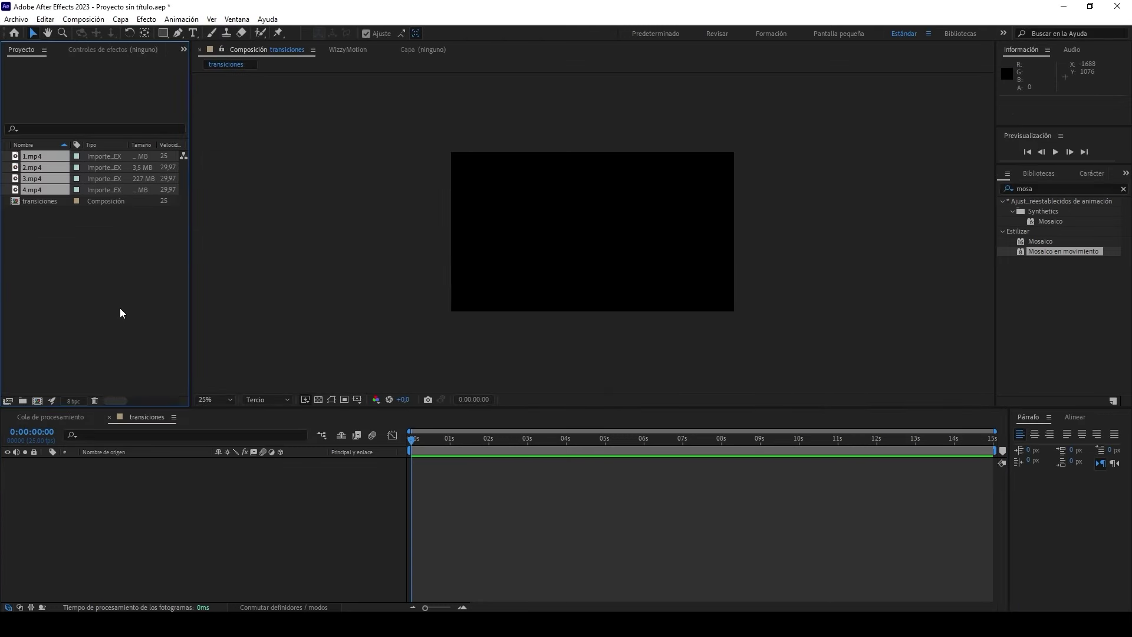
{"action": "left_click_drag", "start_coordinate": [45, 167], "coordinate": [83, 469]}
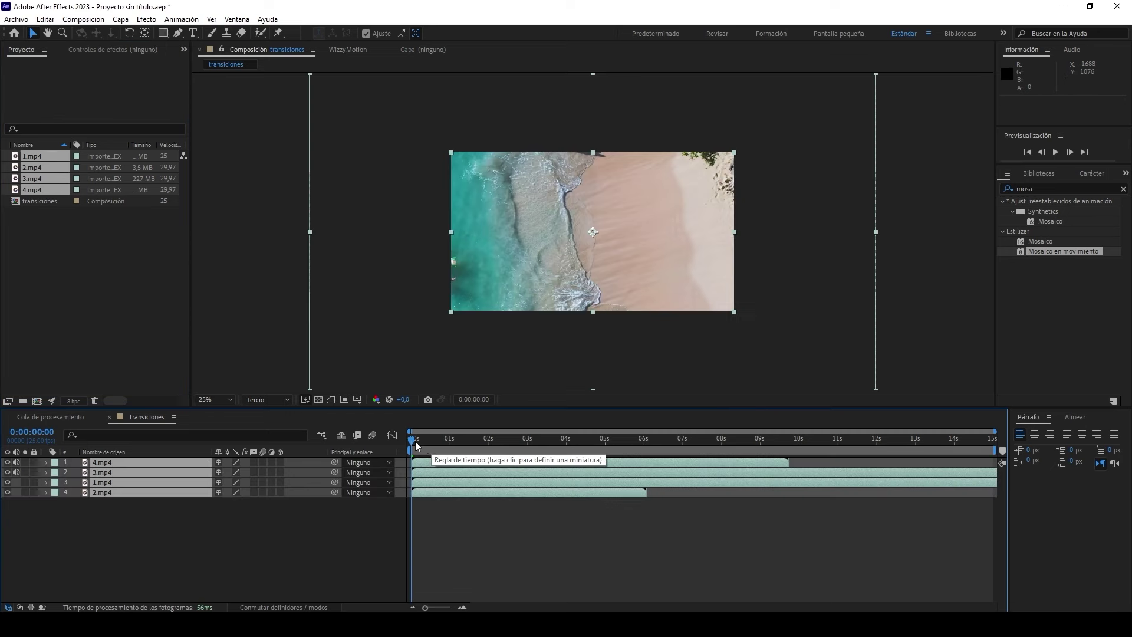
Step: Trim the out points of all four video layers to 0:00:02:00
{"action": "left_click_drag", "start_coordinate": [417, 445], "coordinate": [489, 449]}
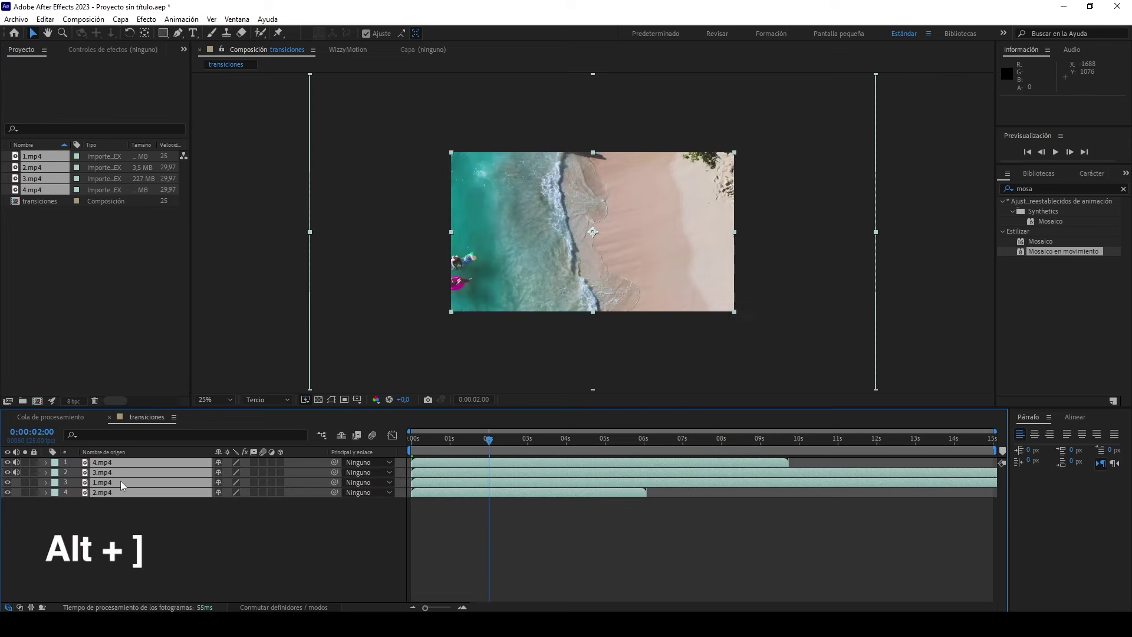
{"action": "key", "text": "alt+bracketright"}
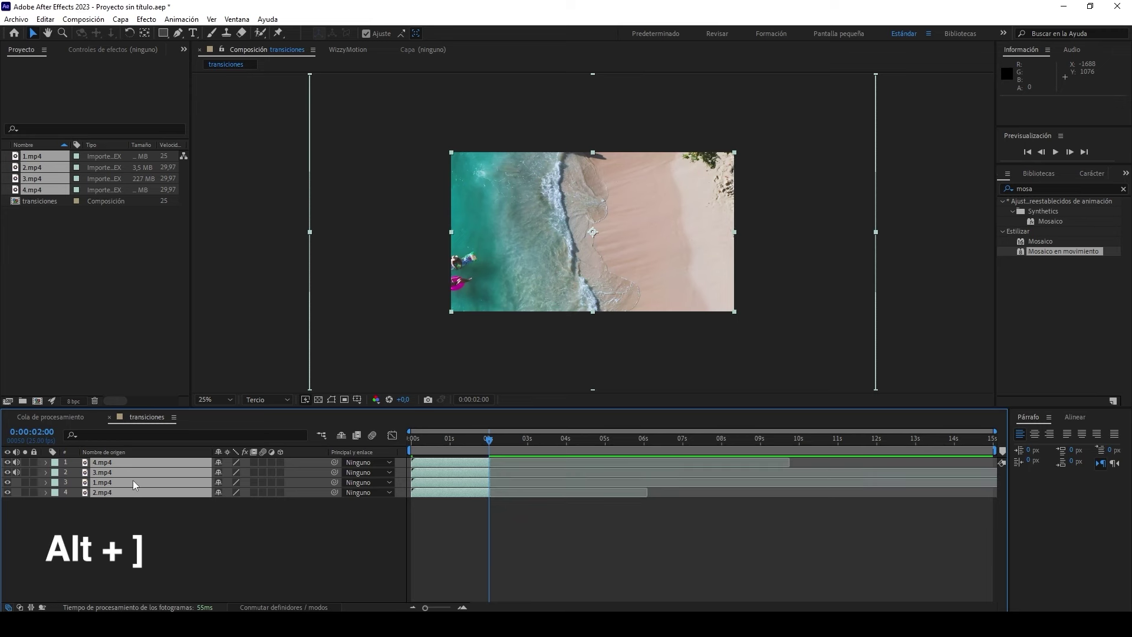
{"action": "left_click", "coordinate": [150, 514]}
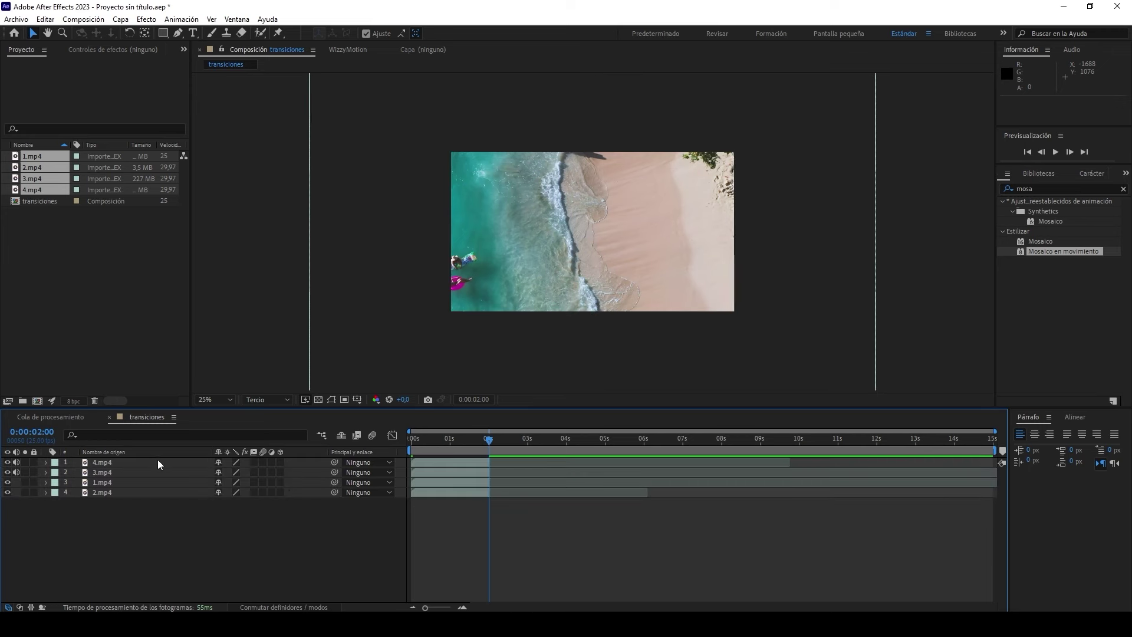
Step: Put 1.mp4 below 2.mp4 and stagger the clips with slight overlaps: 2.mp4 from 0:00:01:20, 3.mp4 from 0:00:03:15, 4.mp4 from 0:00:05:11
{"action": "left_click", "coordinate": [121, 481]}
{"action": "left_click_drag", "start_coordinate": [110, 482], "coordinate": [108, 493]}
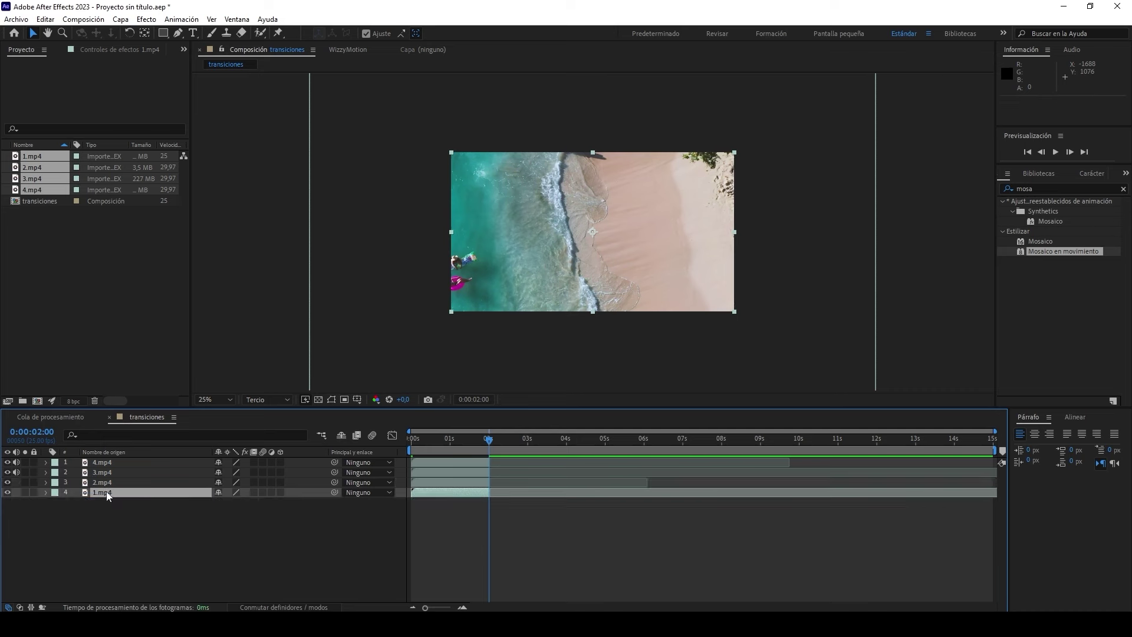
{"action": "left_click_drag", "start_coordinate": [421, 481], "coordinate": [492, 483]}
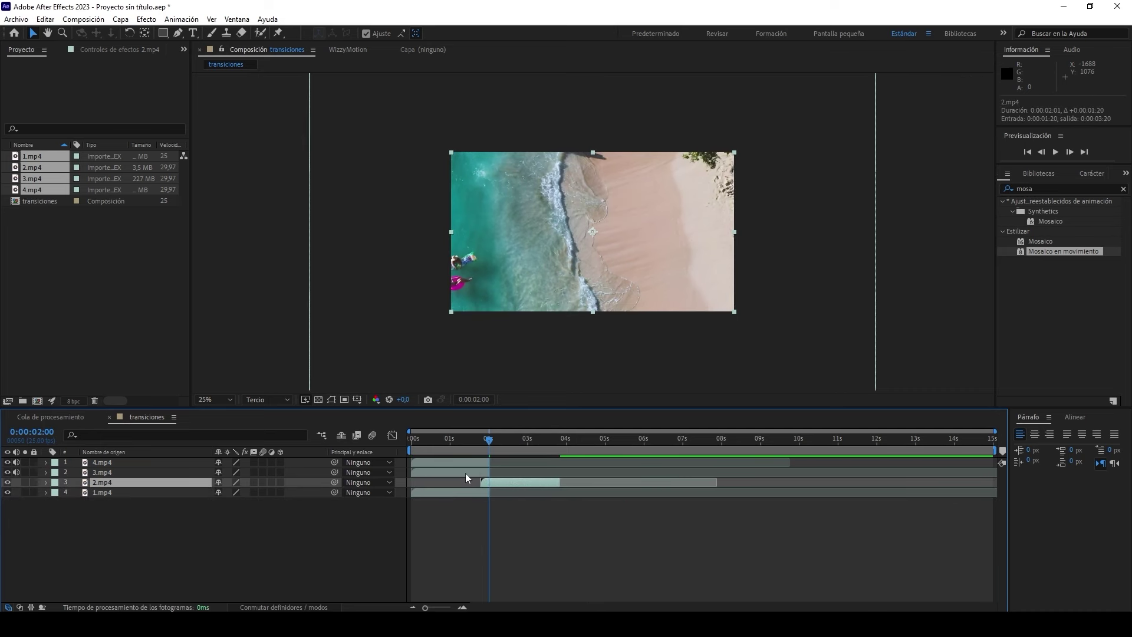
{"action": "left_click_drag", "start_coordinate": [461, 472], "coordinate": [600, 483]}
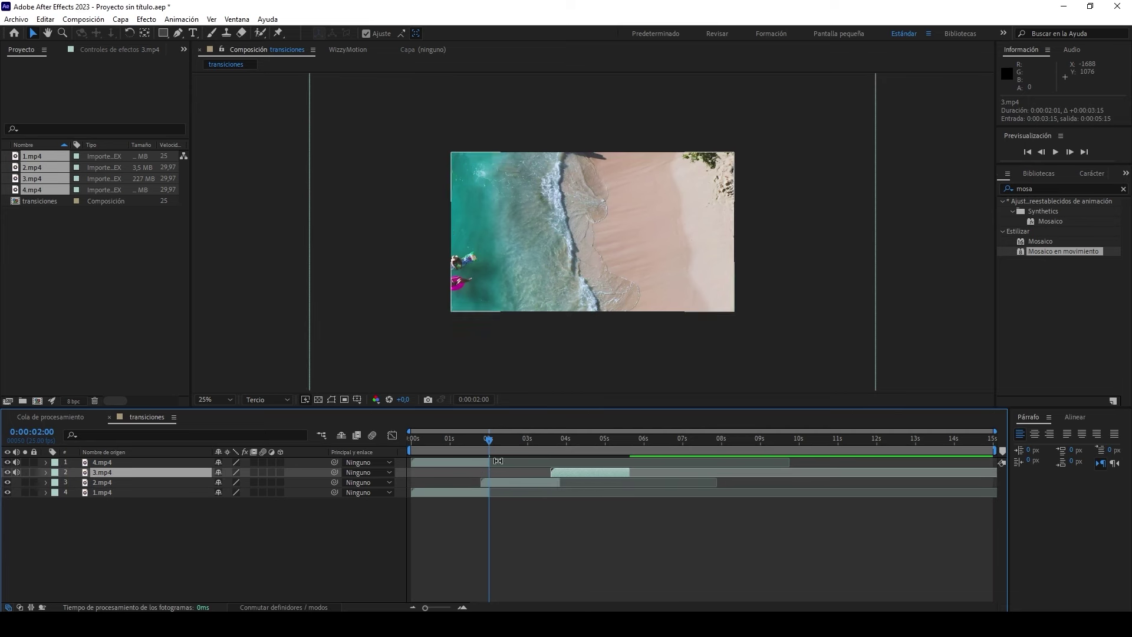
{"action": "left_click_drag", "start_coordinate": [455, 462], "coordinate": [664, 458]}
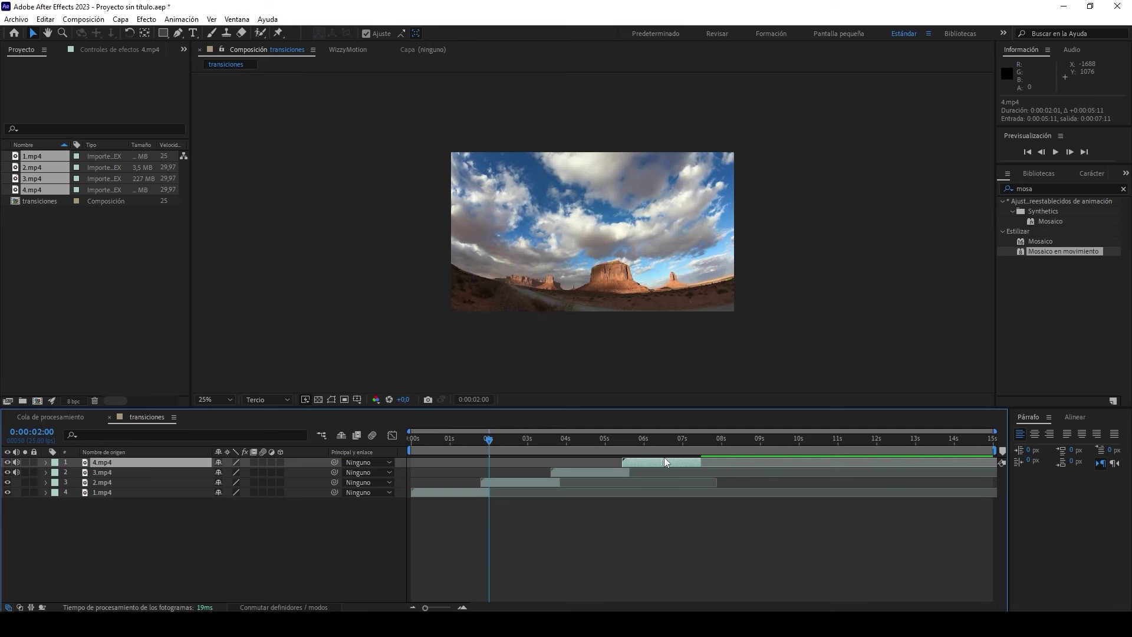
Step: Set the end of the work area to 0:00:07:11, where the 4.mp4 clip ends
{"action": "left_click_drag", "start_coordinate": [691, 440], "coordinate": [701, 439]}
{"action": "key", "text": "n"}
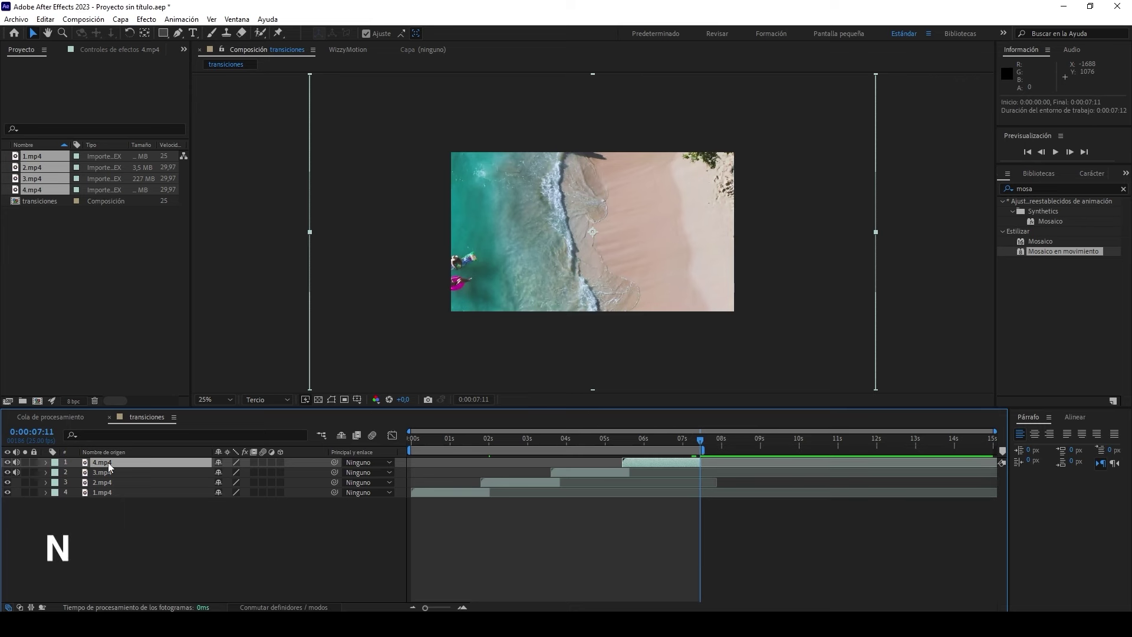
{"action": "left_click", "coordinate": [105, 475]}
Step: Find the Mosaico en movimiento effect and apply it to the 1.mp4 layer
{"action": "left_click_drag", "start_coordinate": [503, 439], "coordinate": [481, 441]}
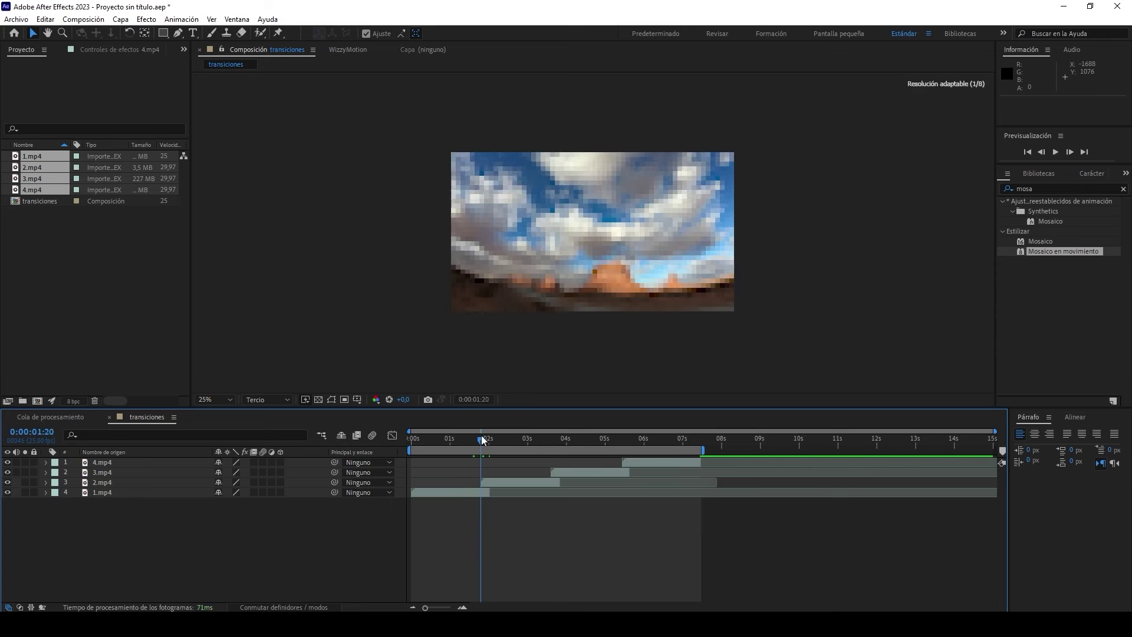
{"action": "left_click", "coordinate": [98, 494]}
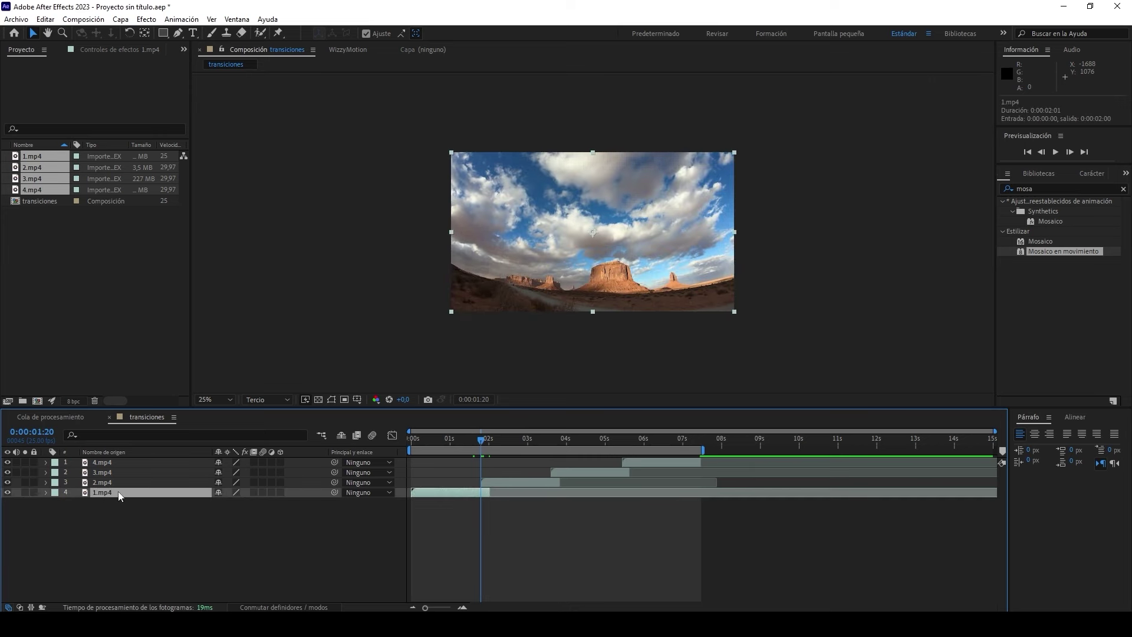
{"action": "left_click", "coordinate": [1120, 188]}
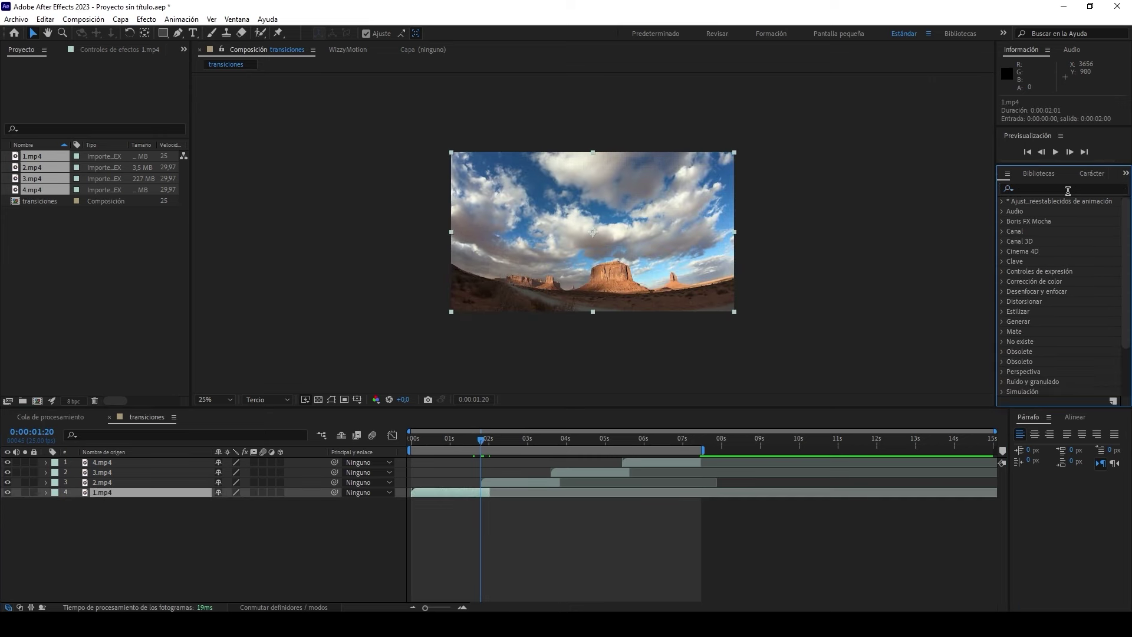
{"action": "type", "text": "mosai"}
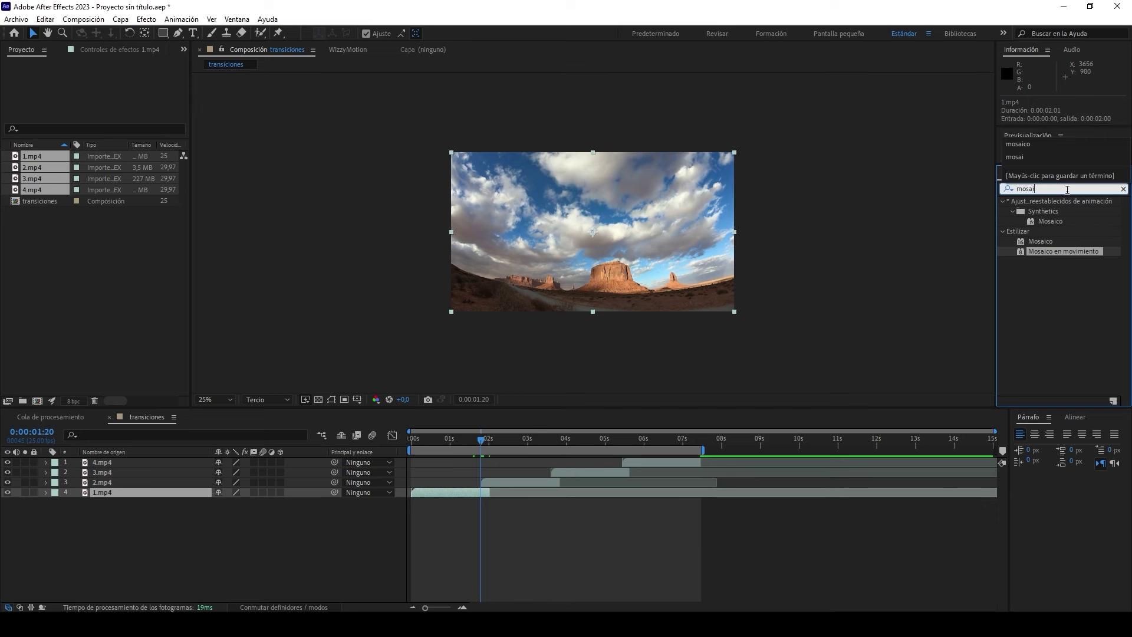
{"action": "double_click", "coordinate": [1050, 251]}
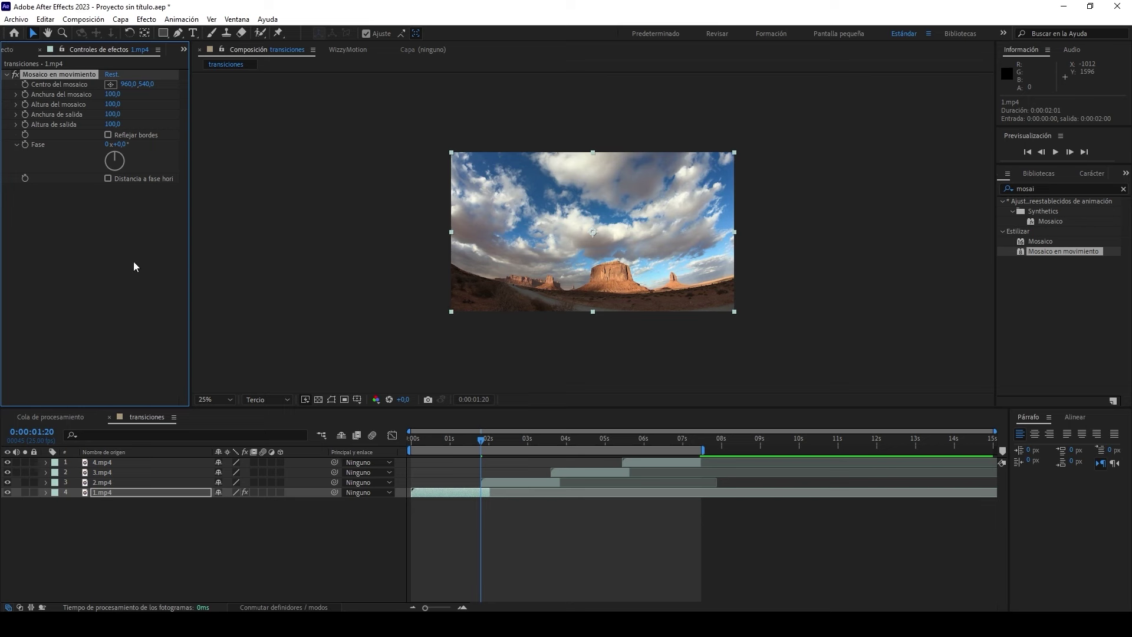
Step: Set the effect's Anchura de salida and Altura de salida to 600 on 1.mp4
{"action": "left_click", "coordinate": [115, 124]}
{"action": "type", "text": "600"}
{"action": "key", "text": "shift+Tab"}
{"action": "type", "text": "6"}
{"action": "key", "text": "Return"}
Step: Reveal the Position property of 1.mp4 and add a starting keyframe at 0:00:01:17
{"action": "left_click", "coordinate": [150, 488]}
{"action": "key", "text": "p"}
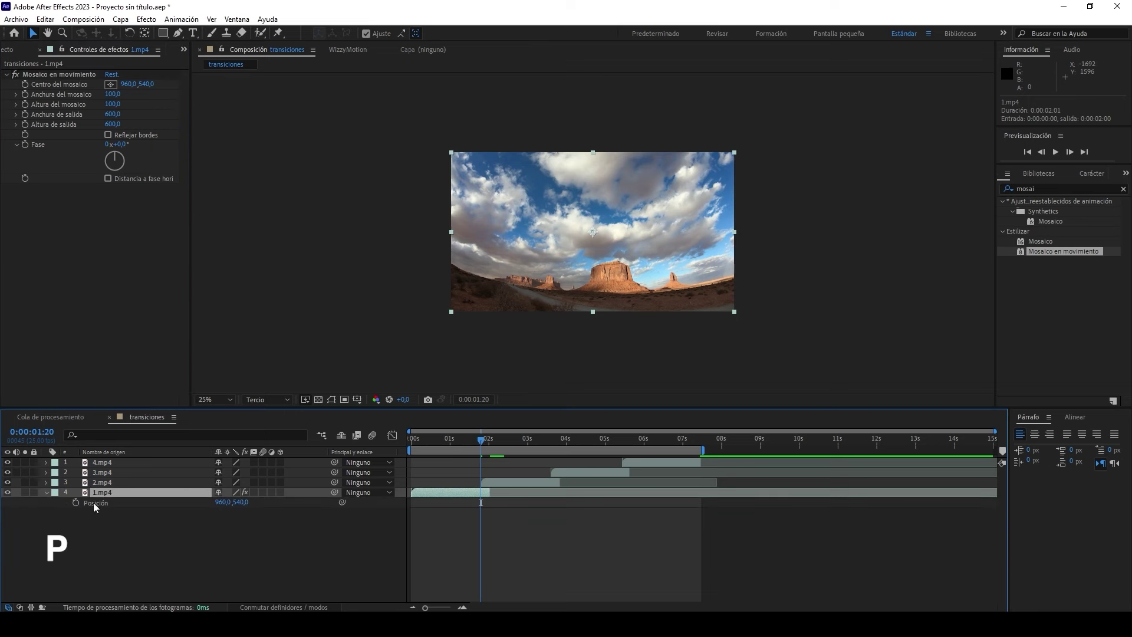
{"action": "left_click", "coordinate": [460, 607]}
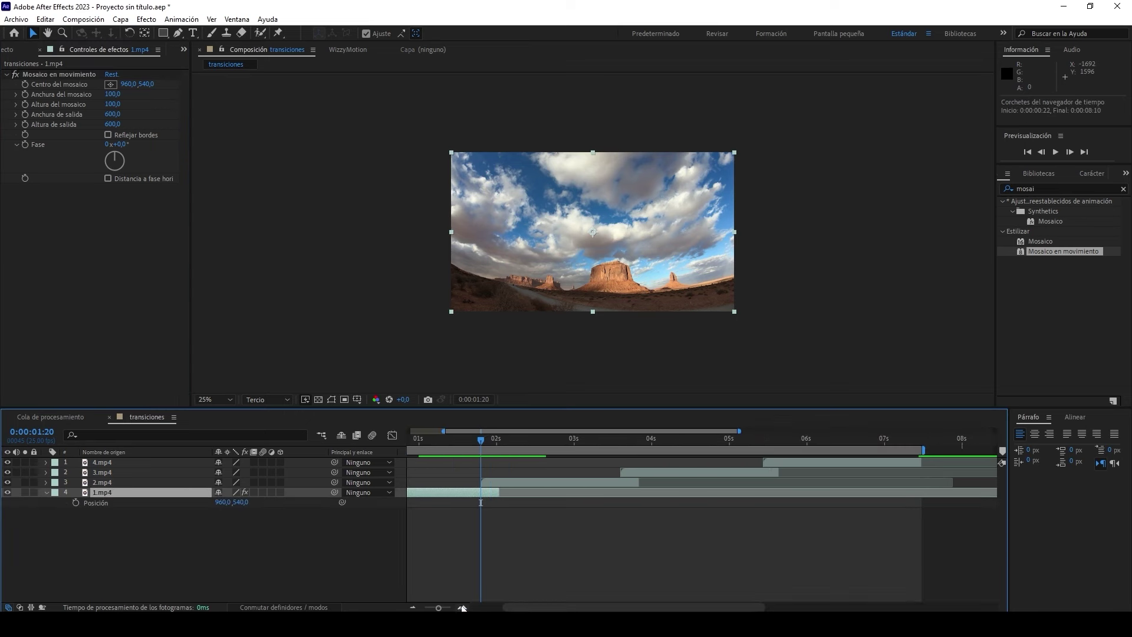
{"action": "left_click", "coordinate": [460, 607]}
{"action": "left_click_drag", "start_coordinate": [481, 443], "coordinate": [463, 444]}
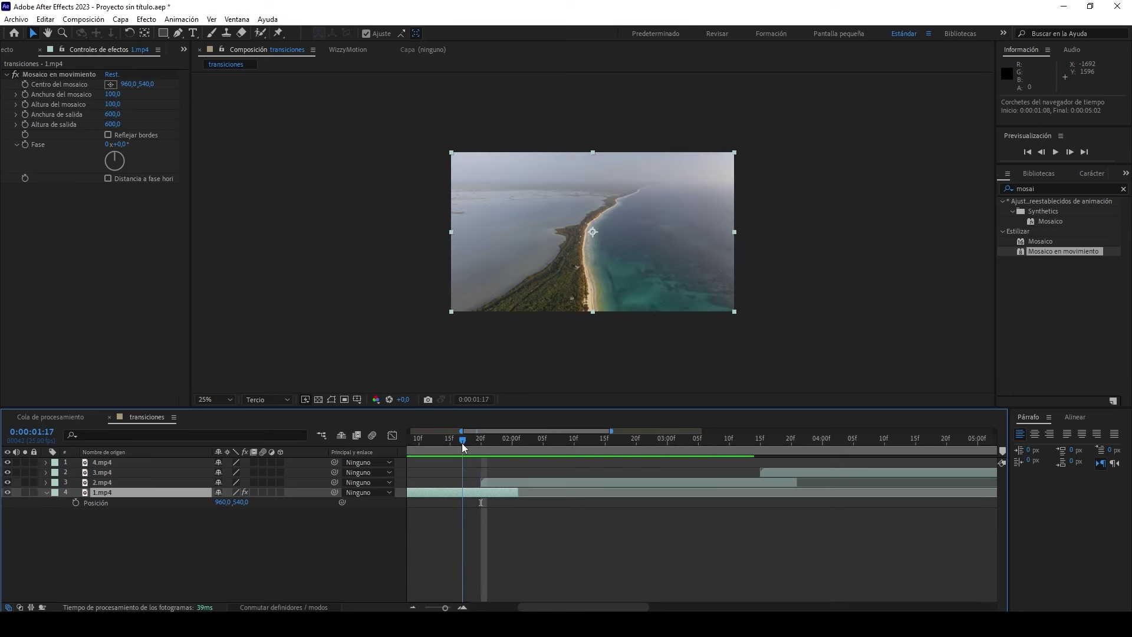
{"action": "left_click", "coordinate": [76, 503]}
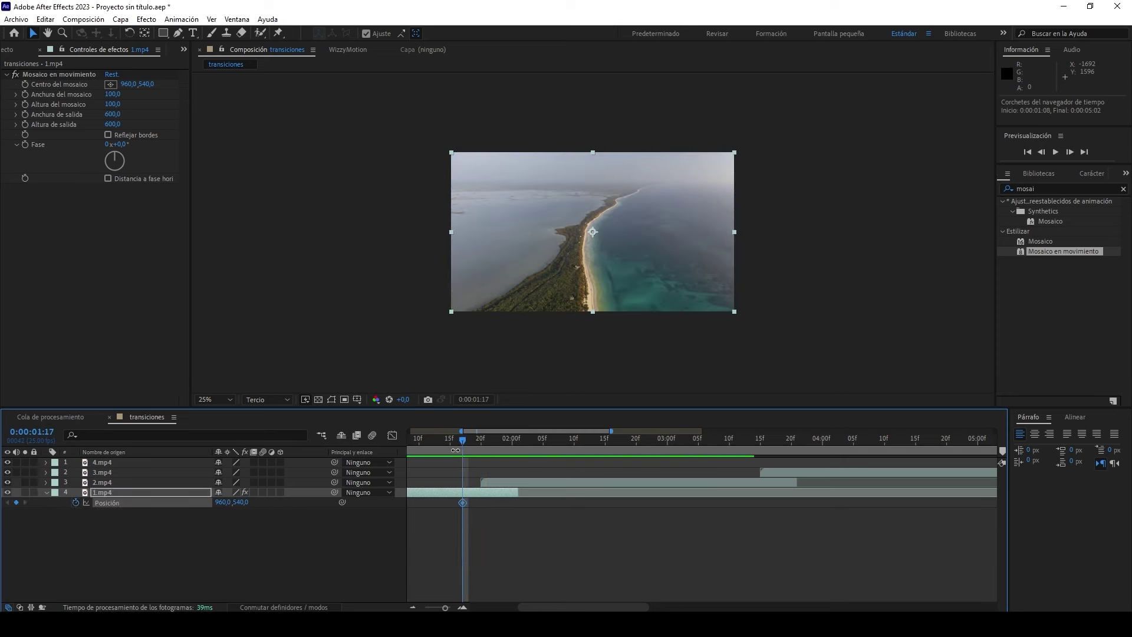
Step: Turn on Reflejar bordes in the Mosaico en movimiento effect on 1.mp4, with the current time at 0:00:01:19
{"action": "left_click_drag", "start_coordinate": [462, 443], "coordinate": [480, 443]}
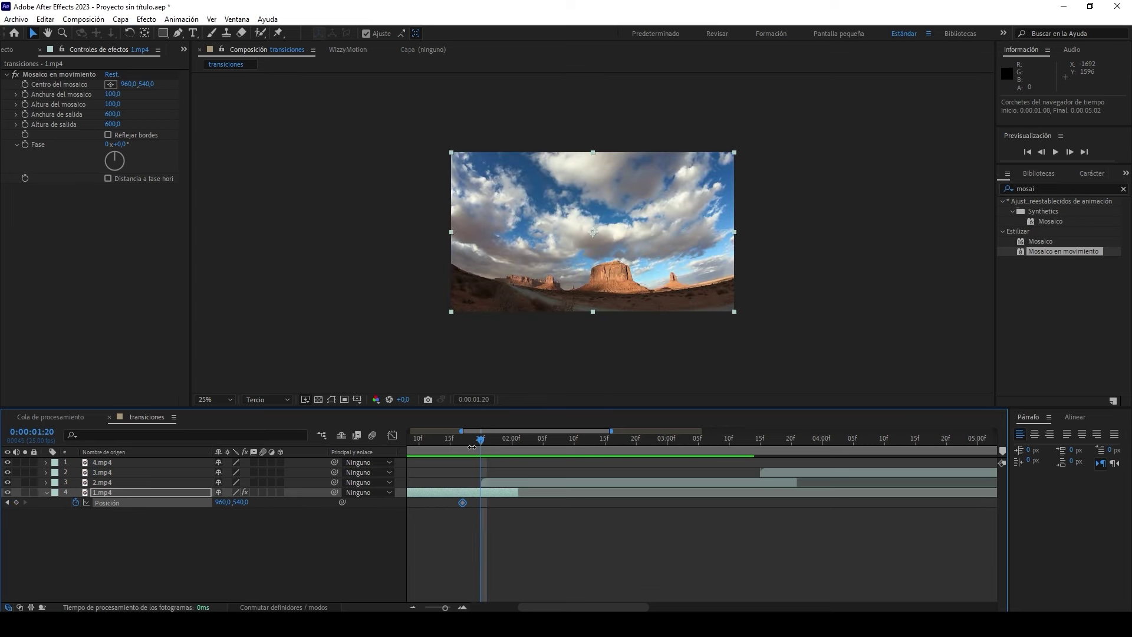
{"action": "left_click", "coordinate": [197, 493]}
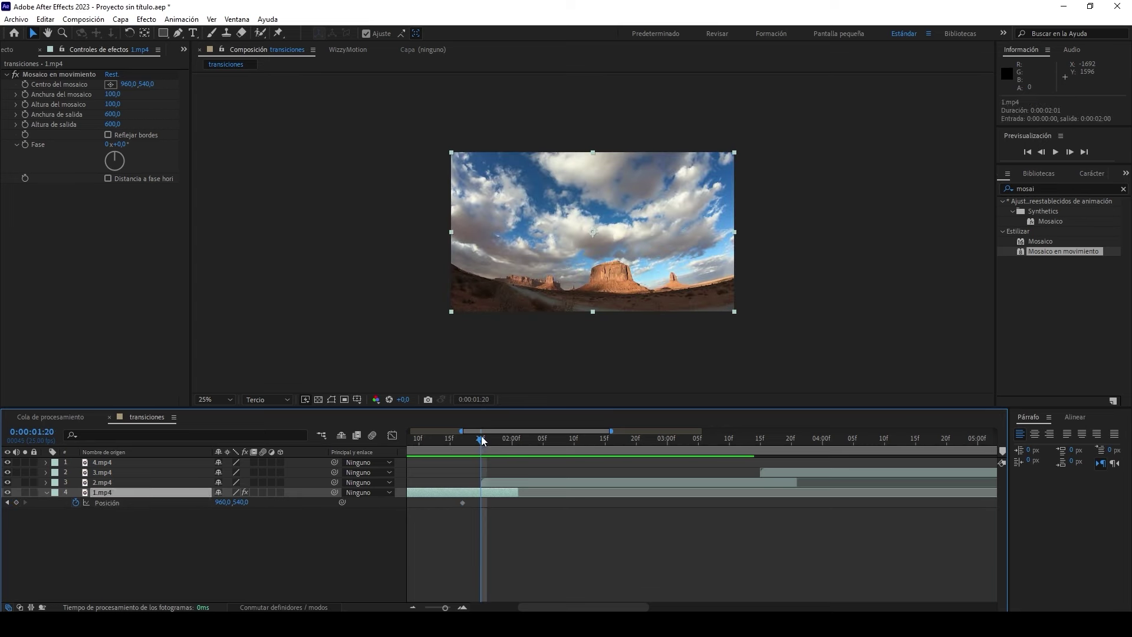
{"action": "left_click_drag", "start_coordinate": [481, 438], "coordinate": [476, 437]}
{"action": "left_click", "coordinate": [108, 135]}
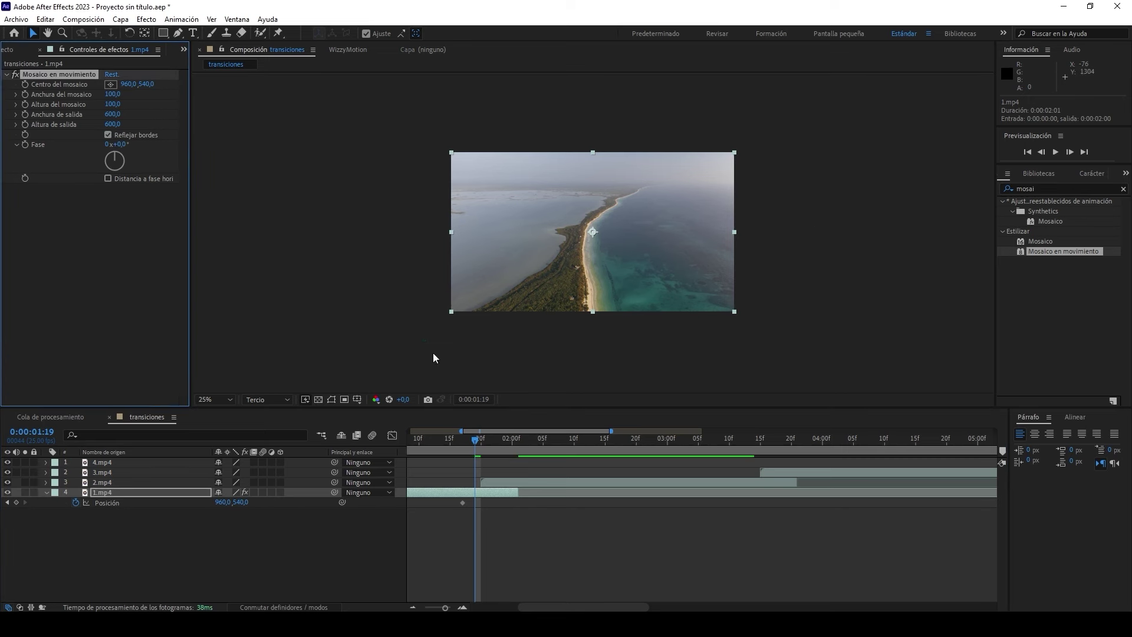
Step: Move 1.mp4 diagonally up and right to position 2880, -540 and shift its new keyframe to 0:00:01:20
{"action": "left_click_drag", "start_coordinate": [483, 292], "coordinate": [761, 142]}
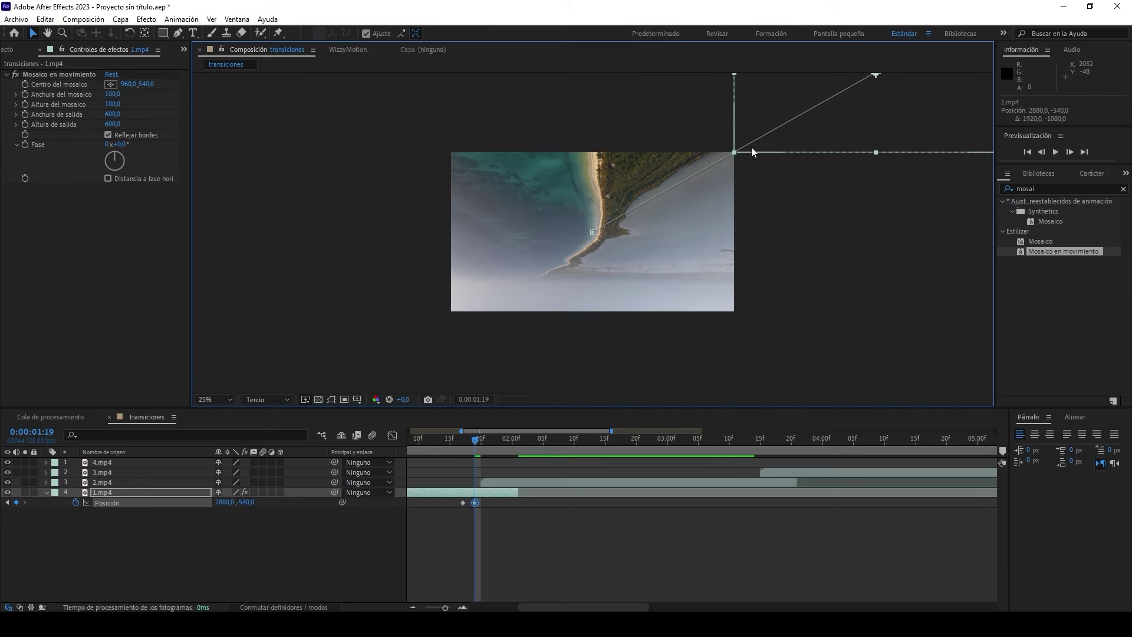
{"action": "left_click", "coordinate": [475, 441]}
{"action": "key", "text": "alt+Right"}
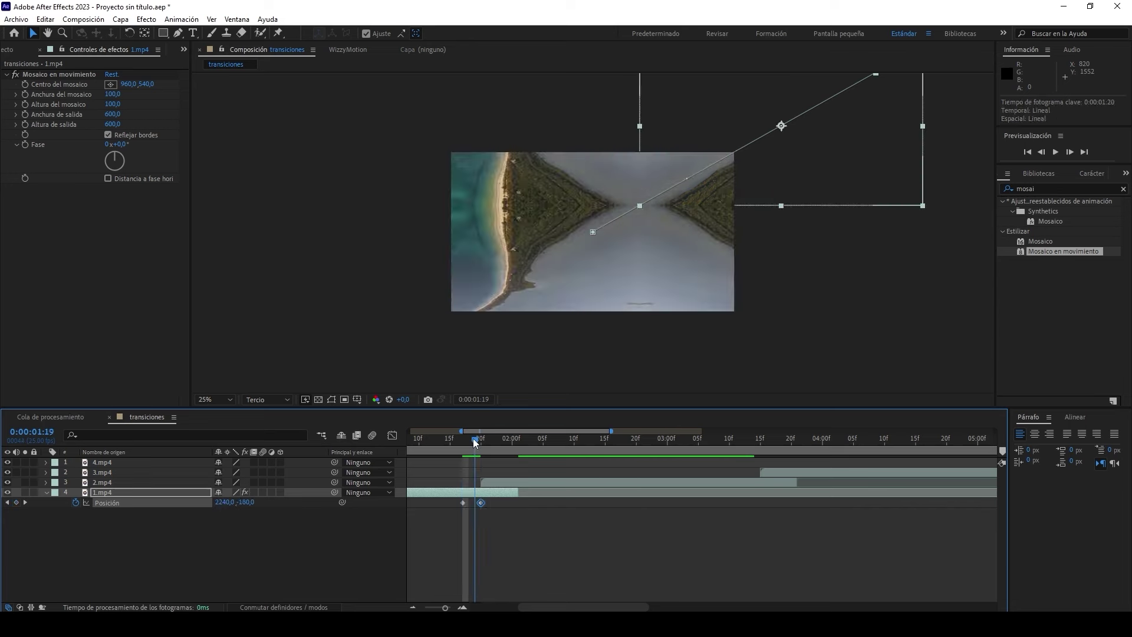
{"action": "left_click_drag", "start_coordinate": [472, 442], "coordinate": [480, 441]}
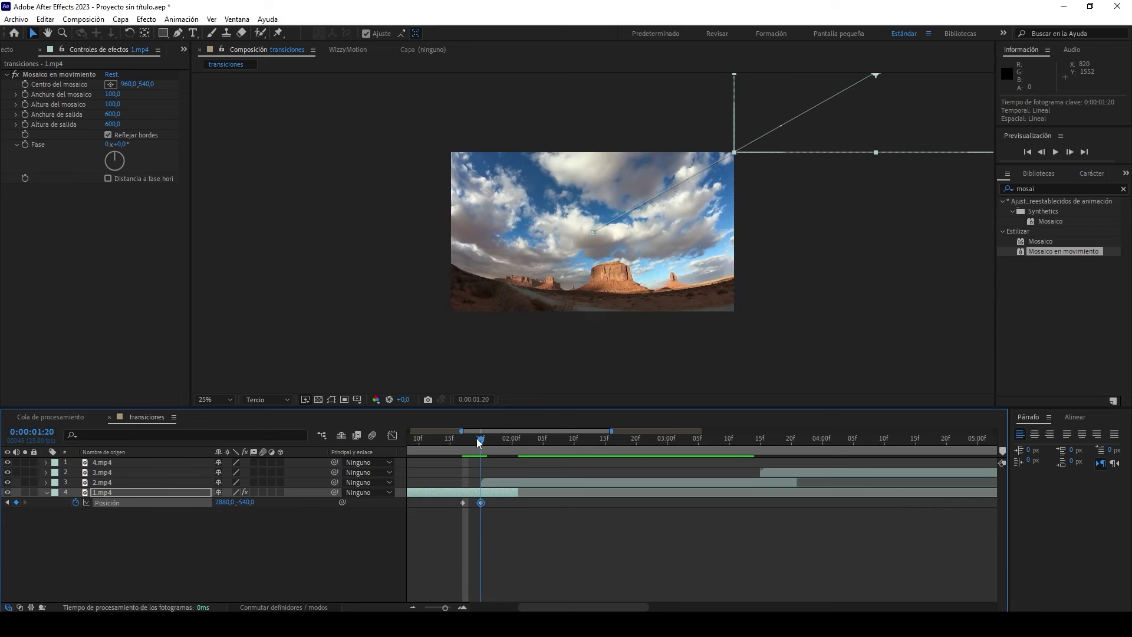
Step: Copy the Mosaico en movimiento effect from 1.mp4 to the 2.mp4 layer
{"action": "left_click", "coordinate": [104, 485]}
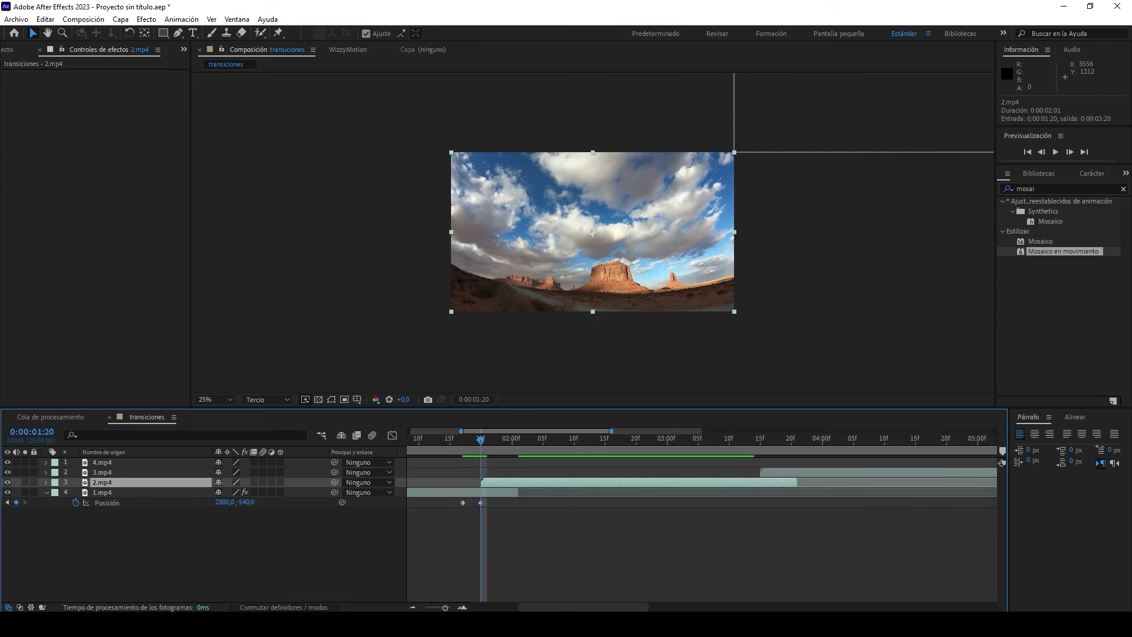
{"action": "left_click", "coordinate": [106, 495]}
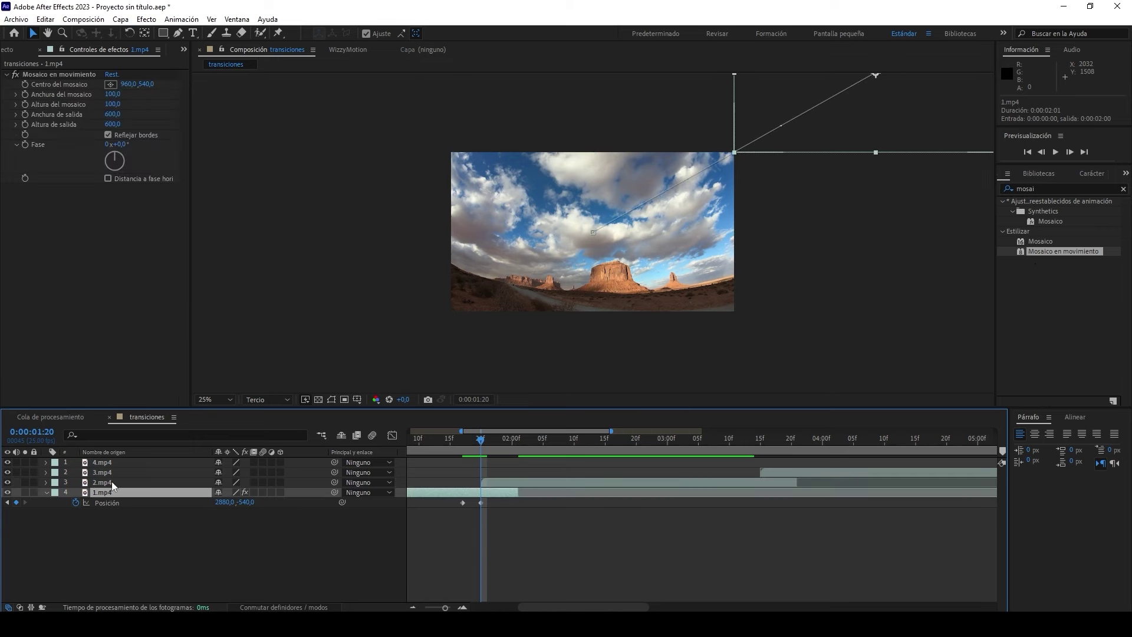
{"action": "left_click", "coordinate": [49, 76]}
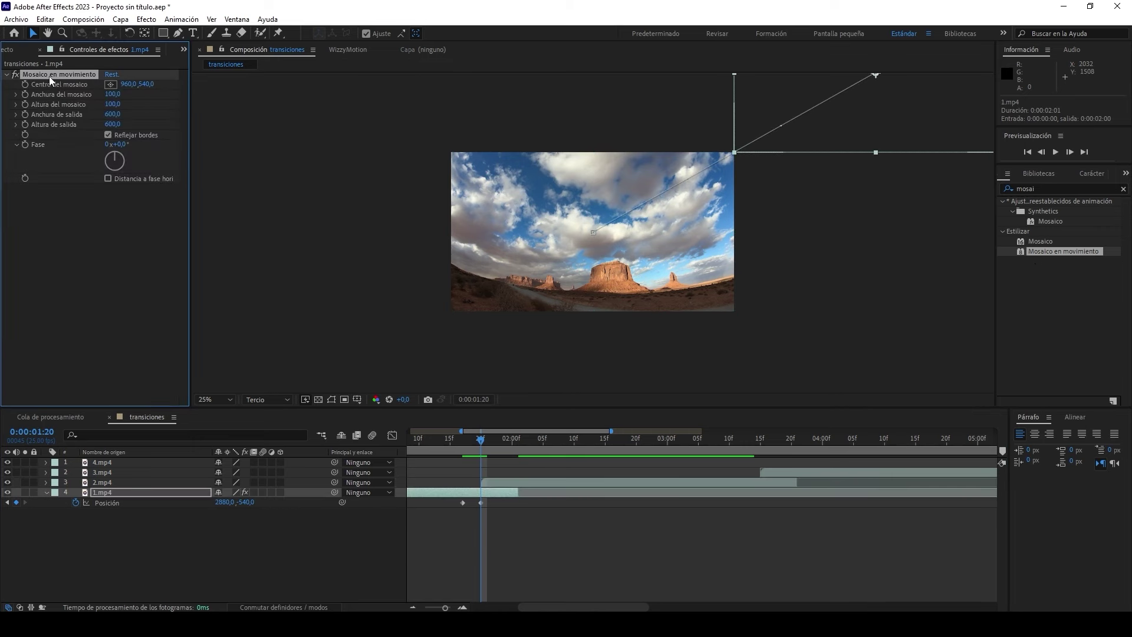
{"action": "left_click", "coordinate": [103, 485]}
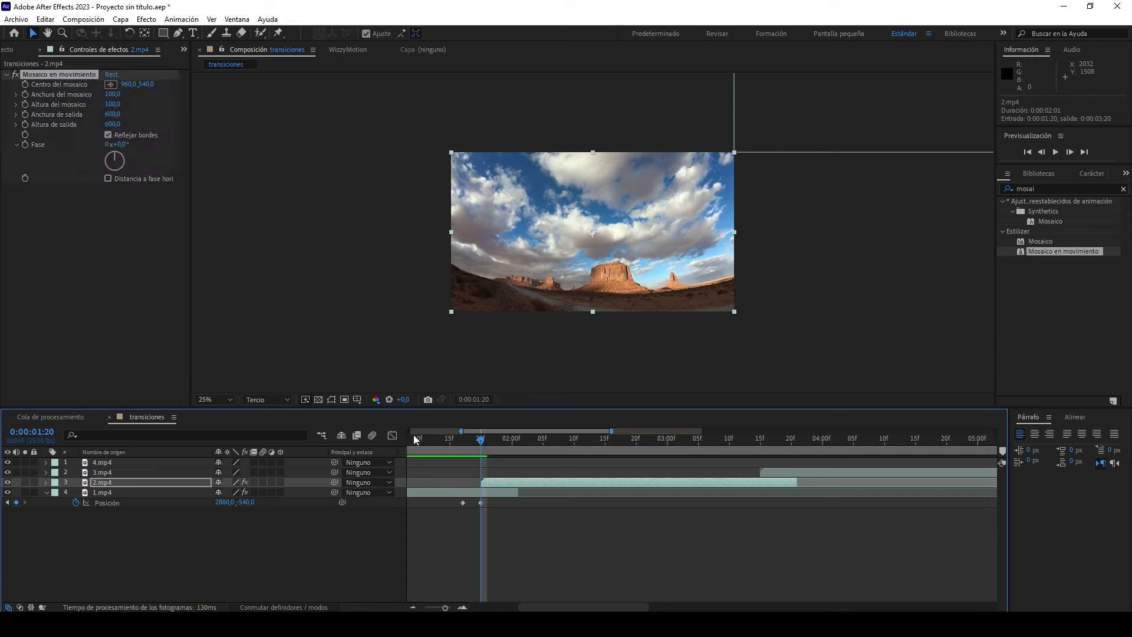
Step: Keyframe 2.mp4's position with its centred keyframe at about 0:00:01:24 and a lower-left start at about -1040, 1664 at 0:00:01:20
{"action": "key", "text": "p"}
{"action": "left_click", "coordinate": [101, 483]}
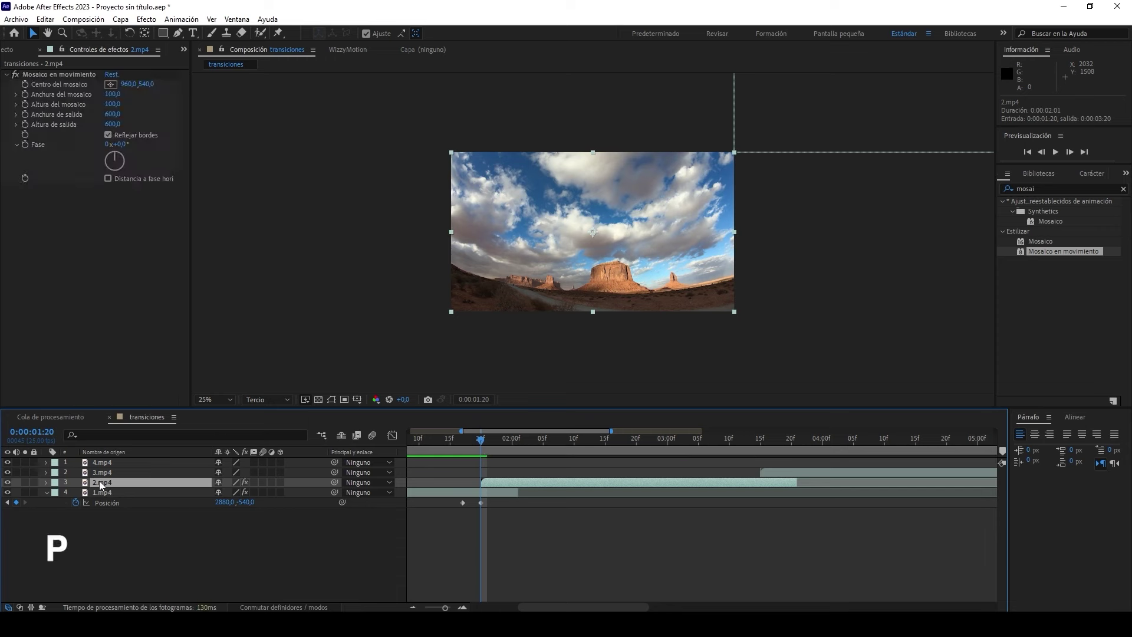
{"action": "key", "text": "p"}
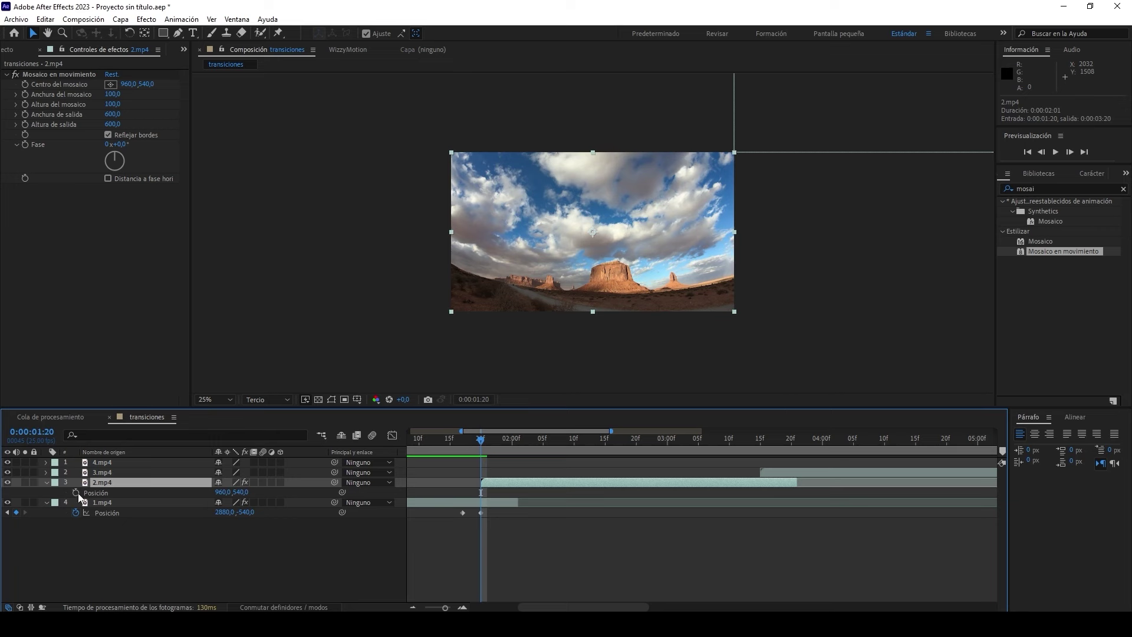
{"action": "left_click", "coordinate": [76, 493]}
{"action": "left_click_drag", "start_coordinate": [484, 493], "coordinate": [503, 493]}
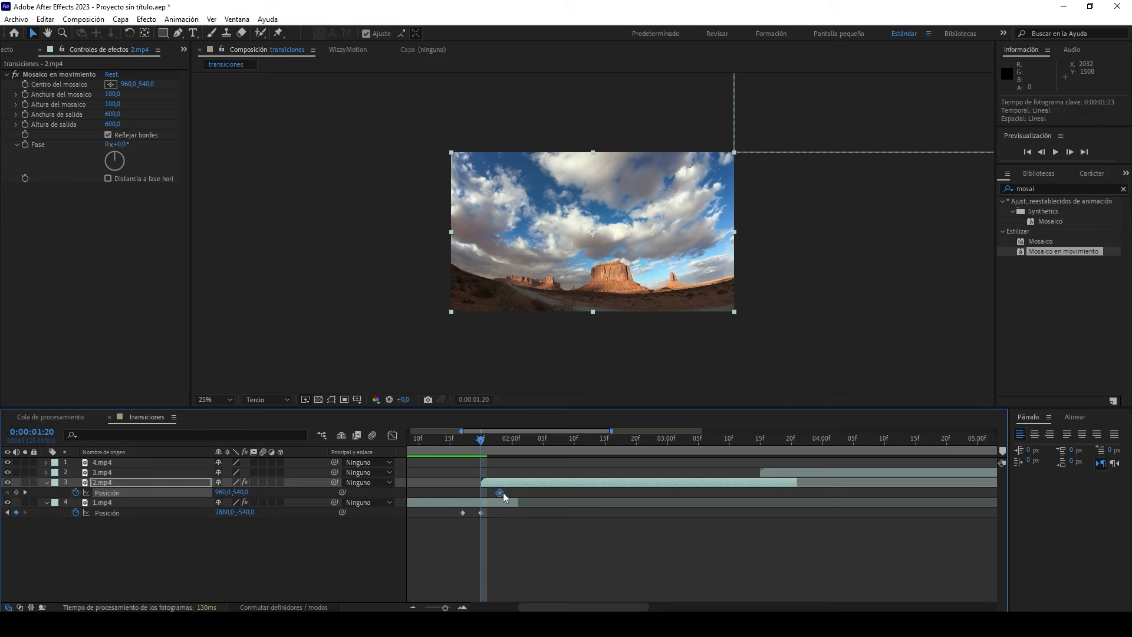
{"action": "left_click_drag", "start_coordinate": [639, 234], "coordinate": [345, 401]}
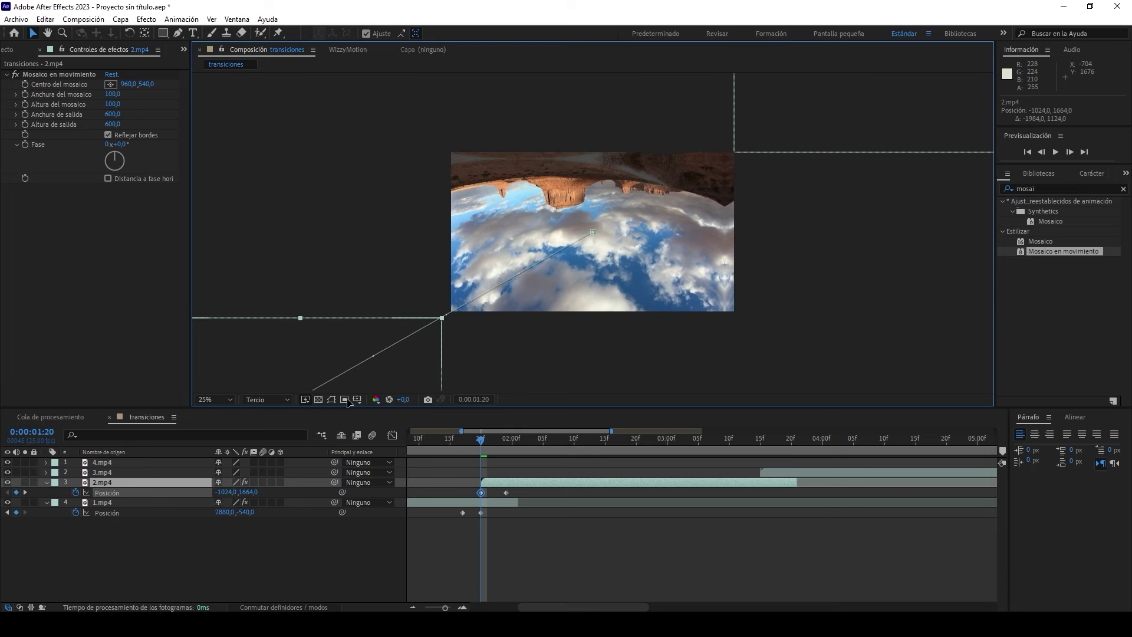
Step: Enable motion blur on the 2.mp4 and 1.mp4 layers
{"action": "key", "text": "space"}
{"action": "left_click", "coordinate": [263, 482]}
{"action": "left_click", "coordinate": [263, 502]}
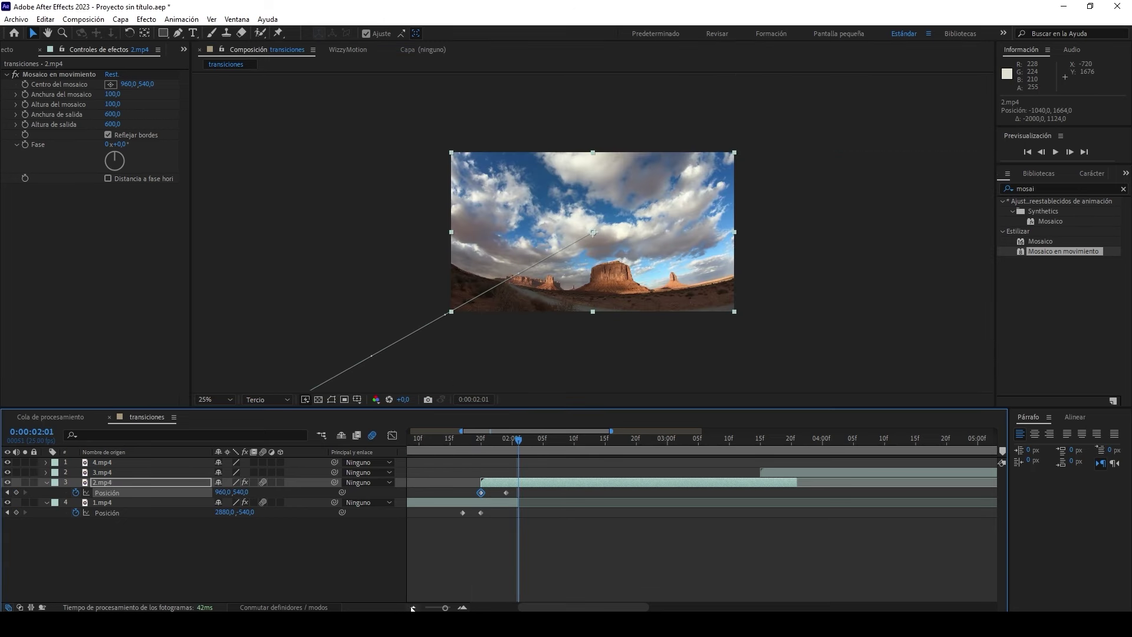
Step: Set the composition's work area to run from 0:00:00:18 to 0:00:02:10
{"action": "left_click", "coordinate": [412, 608]}
{"action": "left_click", "coordinate": [413, 608]}
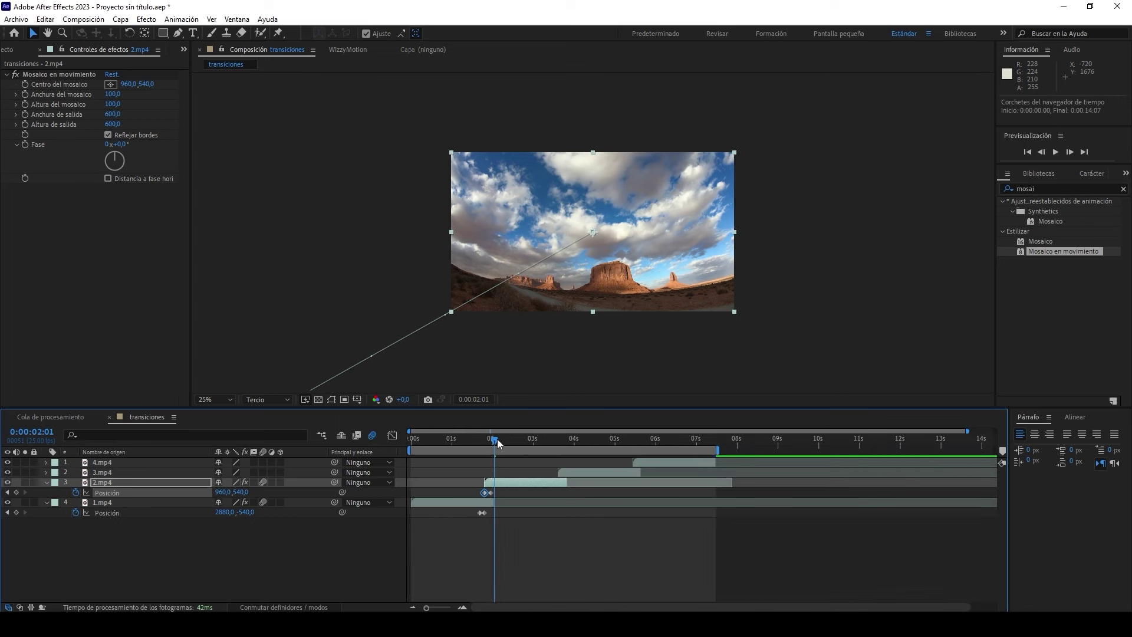
{"action": "left_click_drag", "start_coordinate": [498, 442], "coordinate": [512, 443]}
{"action": "key", "text": "n"}
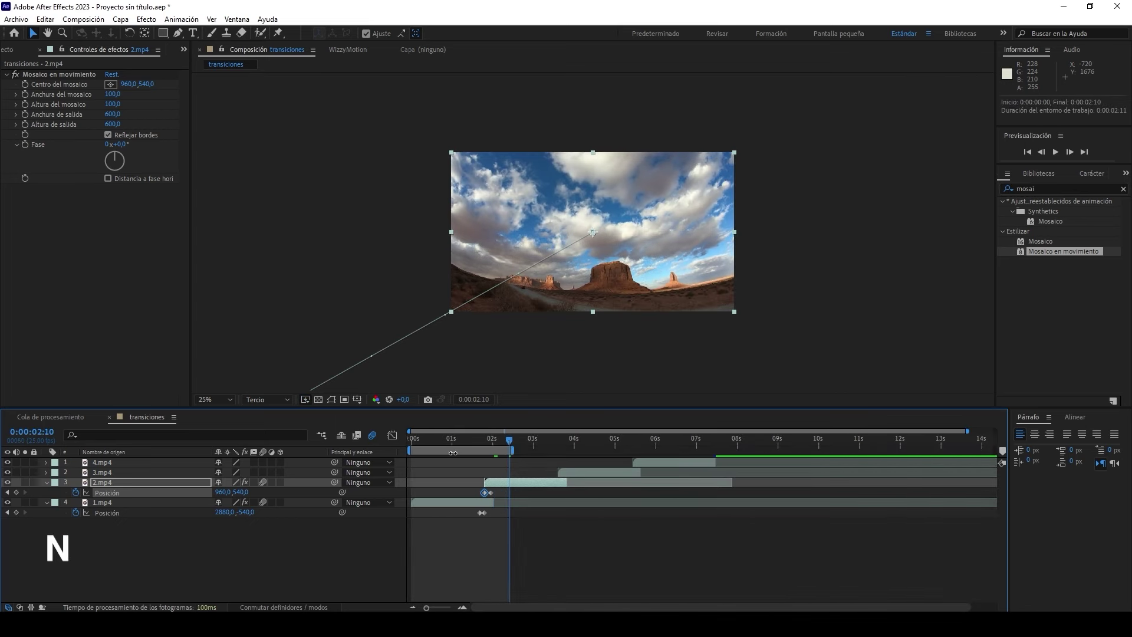
{"action": "left_click", "coordinate": [442, 444]}
{"action": "key", "text": "b"}
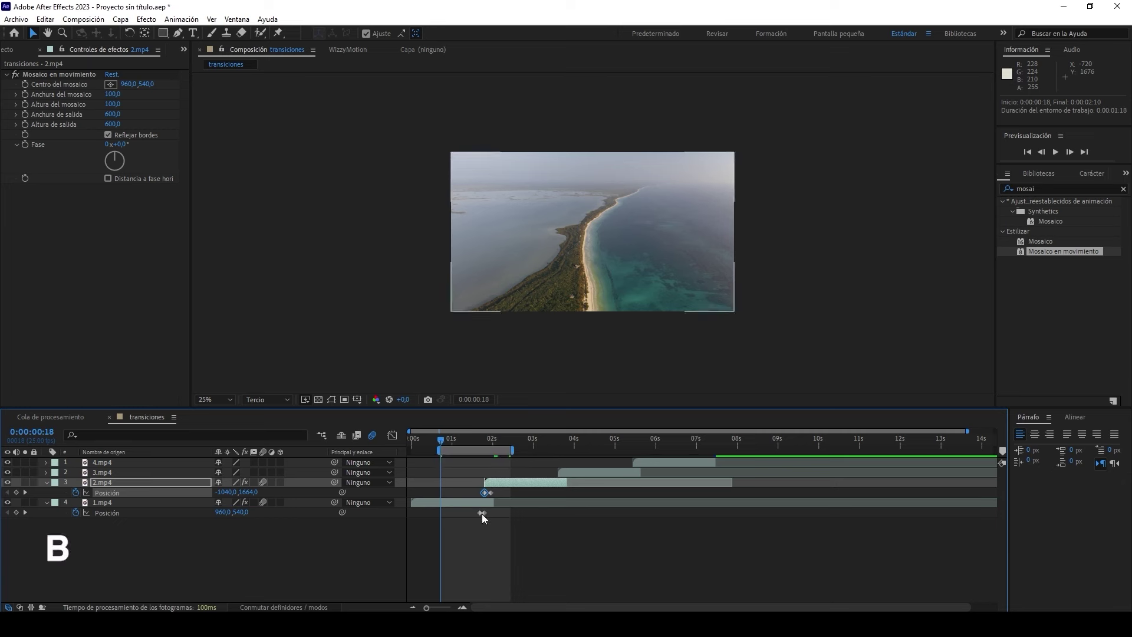
Step: Apply easy ease in and out (Desacelerac./Acelerac. suave) to the position keyframes of 1.mp4 and 2.mp4
{"action": "left_click", "coordinate": [481, 513]}
{"action": "right_click", "coordinate": [482, 513]}
{"action": "mouse_move", "coordinate": [557, 505]}
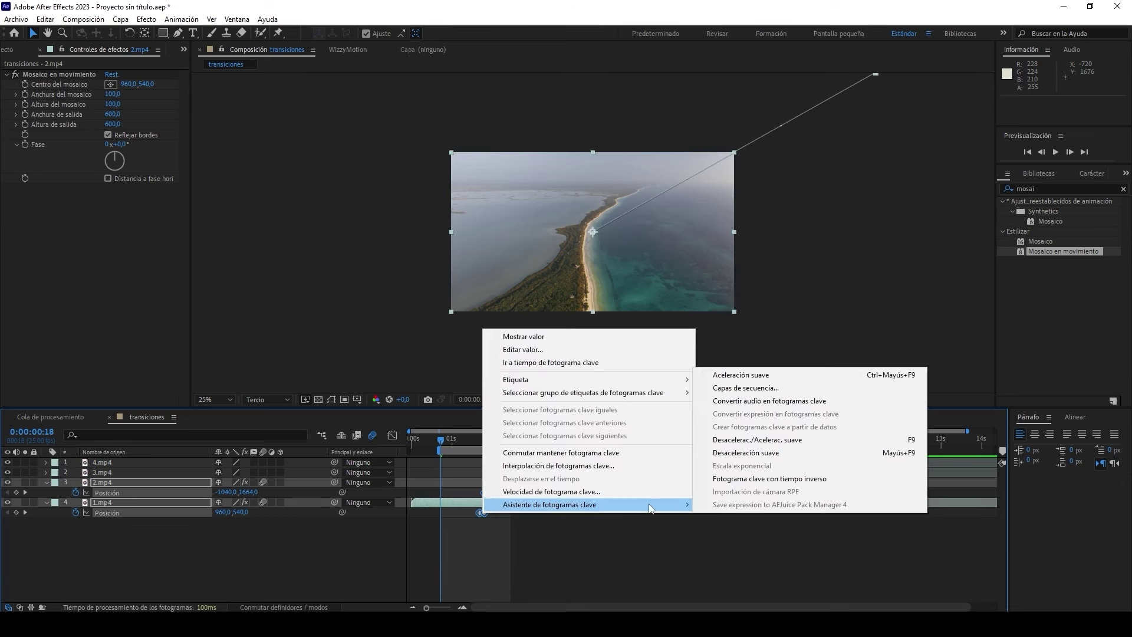
{"action": "left_click", "coordinate": [757, 440]}
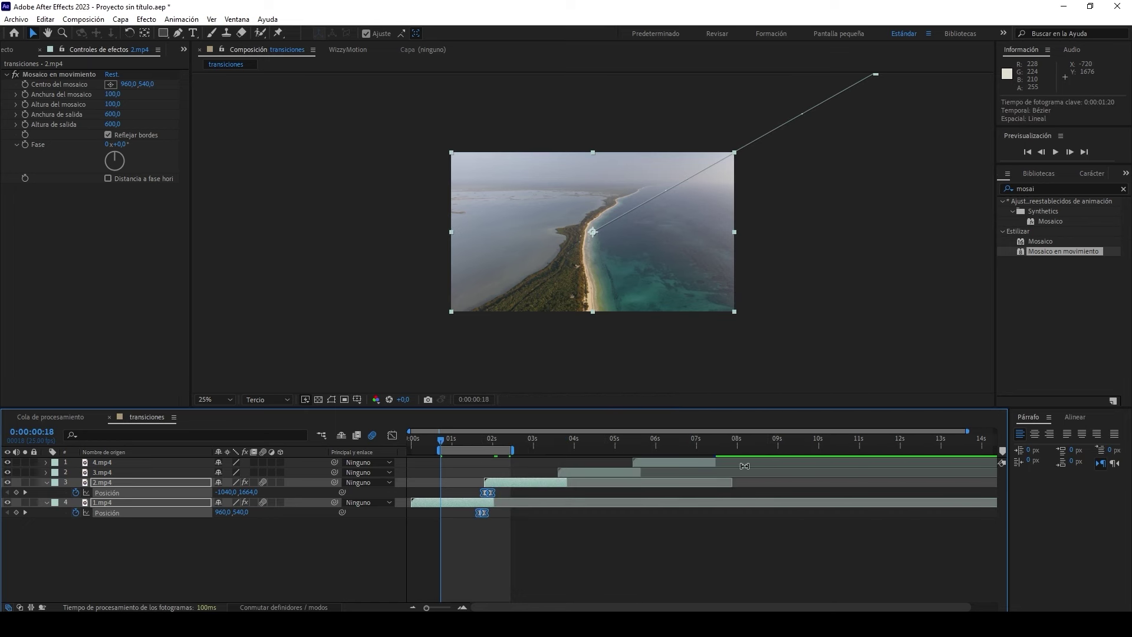
Step: Reshape 1.mp4's position speed graph so that the speed peaks just before its second keyframe
{"action": "left_click", "coordinate": [482, 512]}
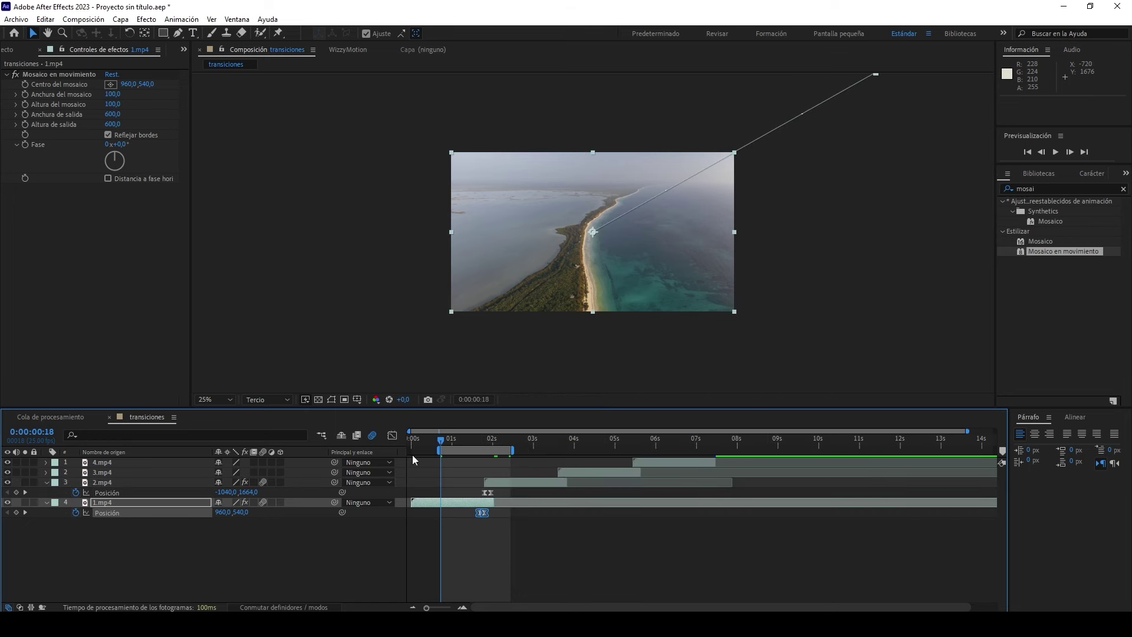
{"action": "left_click", "coordinate": [392, 436]}
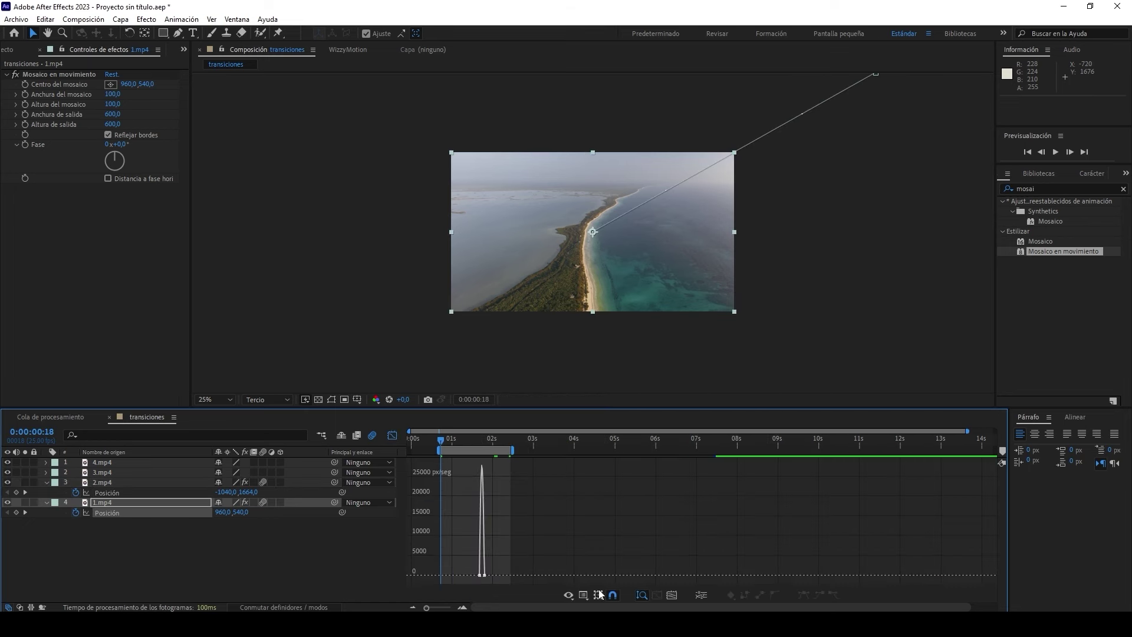
{"action": "scroll", "coordinate": [477, 609], "scroll_direction": "up", "scroll_amount": 5}
{"action": "left_click", "coordinate": [583, 595]}
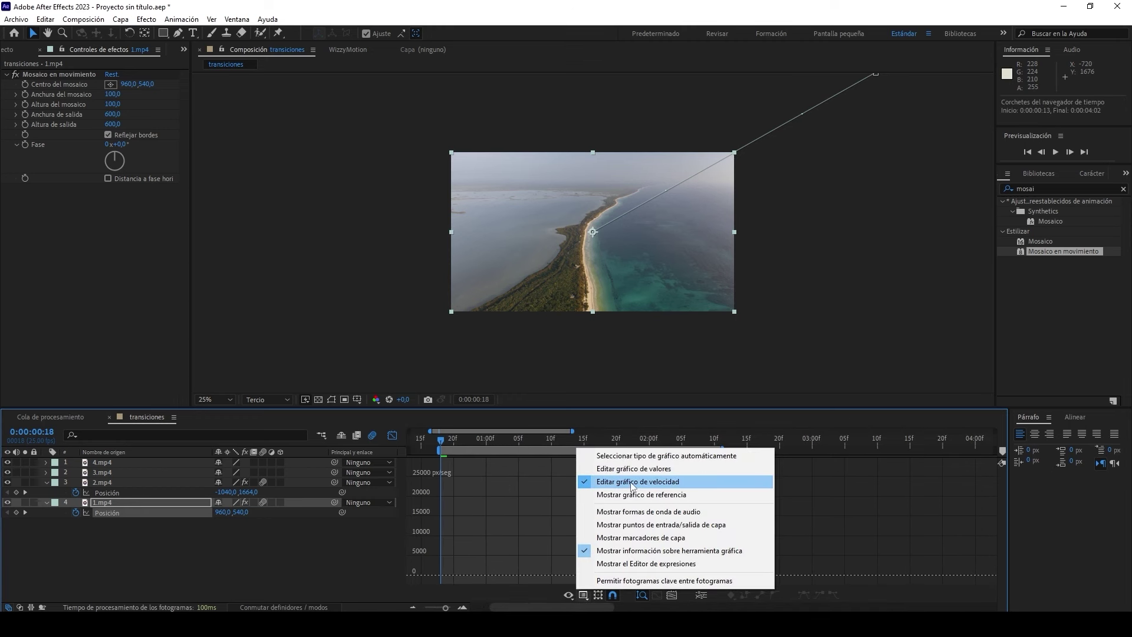
{"action": "left_click", "coordinate": [519, 594]}
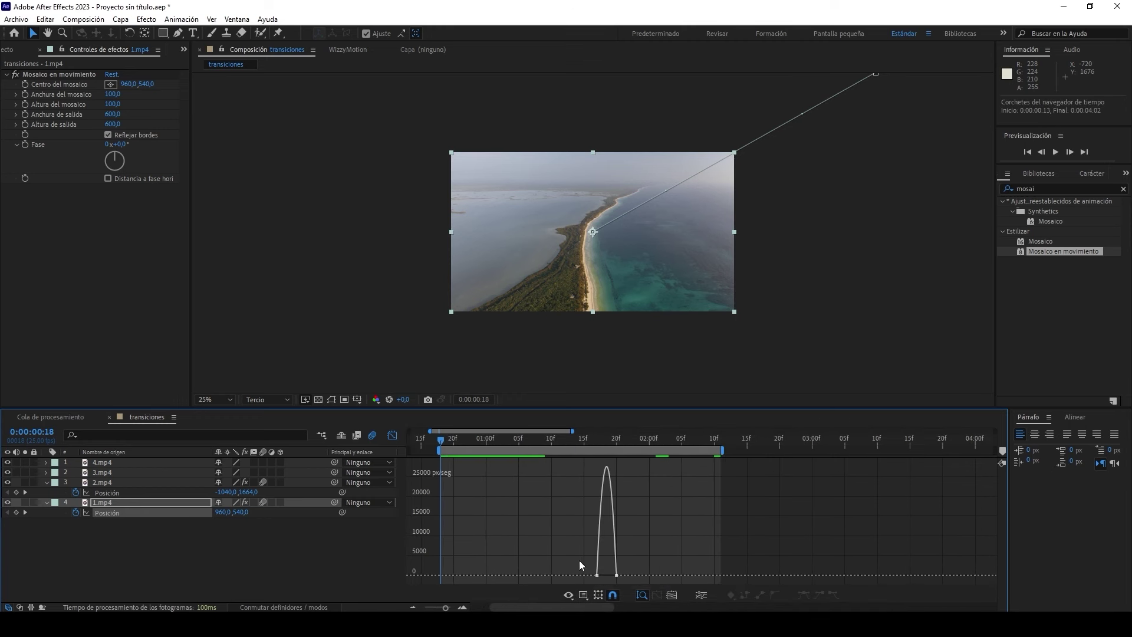
{"action": "mouse_move", "coordinate": [601, 567]}
{"action": "left_mouse_down"}
{"action": "mouse_move", "coordinate": [631, 583]}
{"action": "mouse_move", "coordinate": [606, 576]}
{"action": "left_mouse_up"}
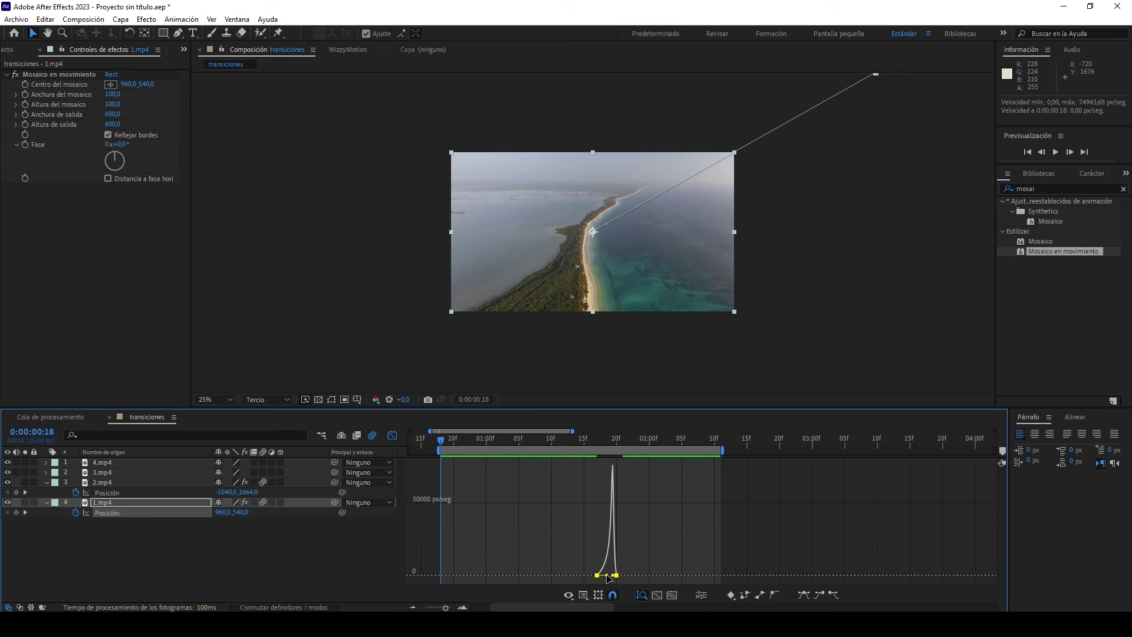
{"action": "left_click", "coordinate": [392, 437]}
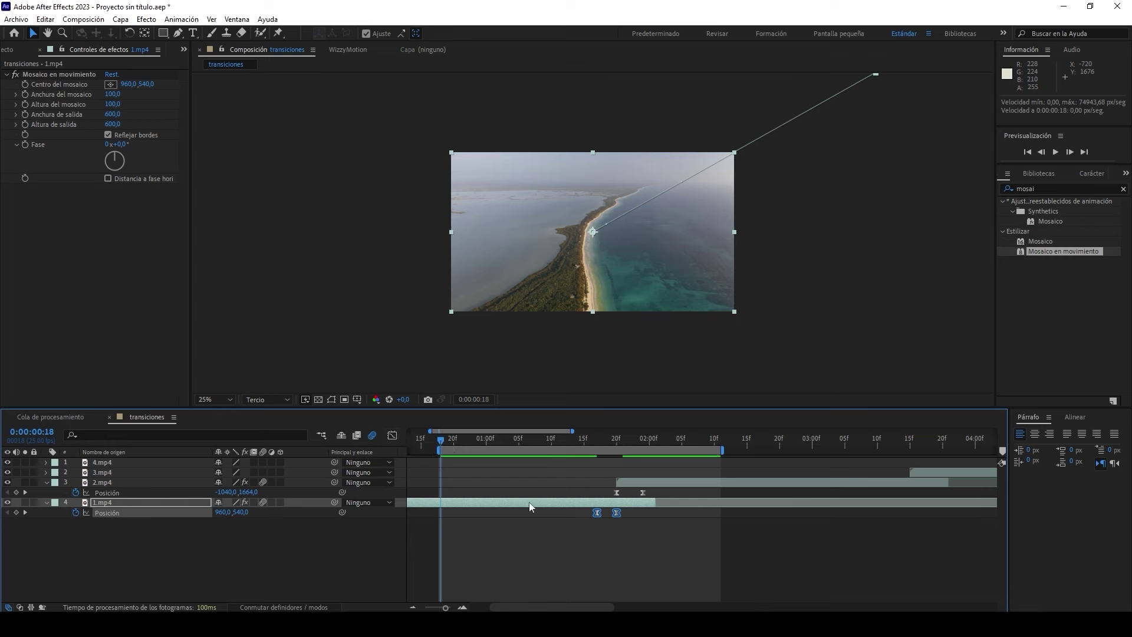
Step: Reshape 2.mp4's position speed graph so that the speed peaks just after its first keyframe
{"action": "left_click", "coordinate": [116, 483]}
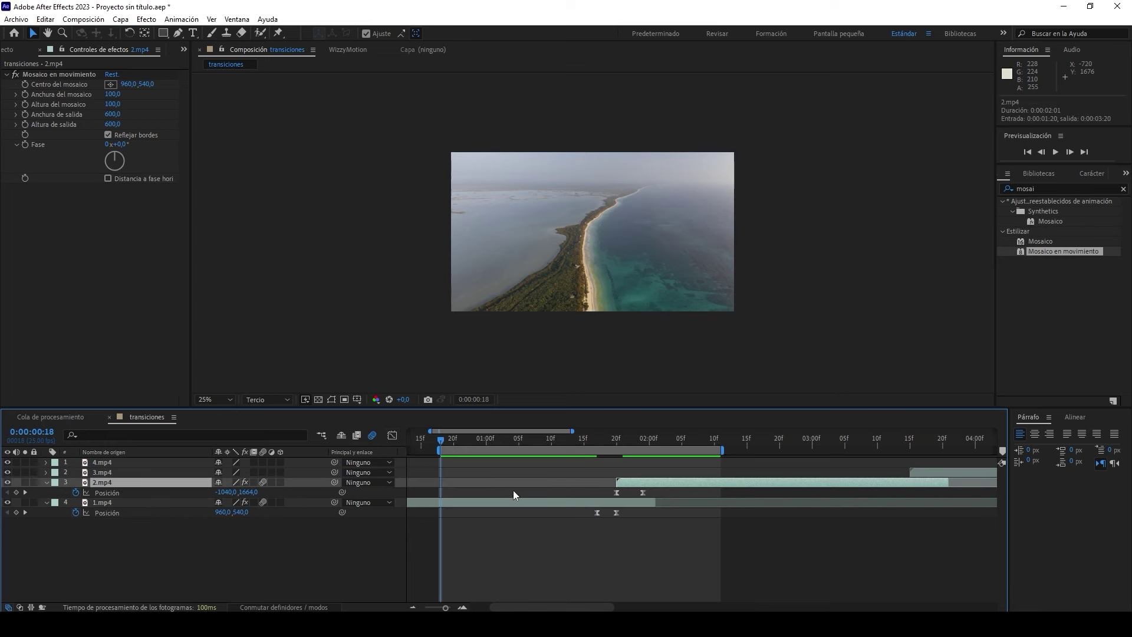
{"action": "left_click", "coordinate": [649, 493]}
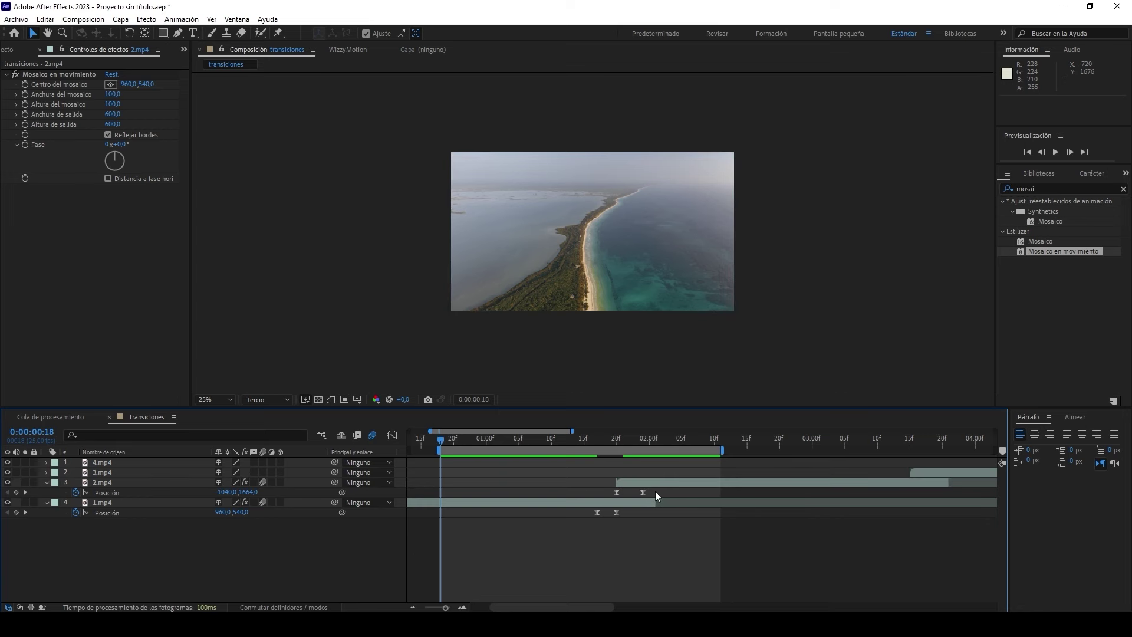
{"action": "left_click_drag", "start_coordinate": [605, 494], "coordinate": [659, 494]}
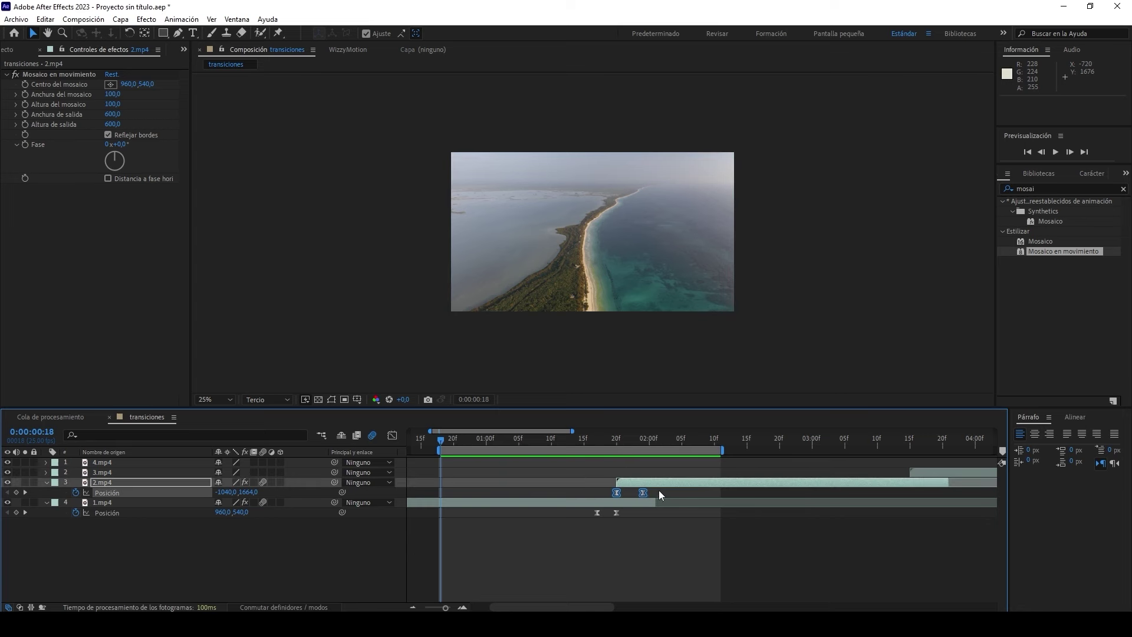
{"action": "left_click", "coordinate": [392, 435]}
{"action": "left_click_drag", "start_coordinate": [659, 560], "coordinate": [626, 577]}
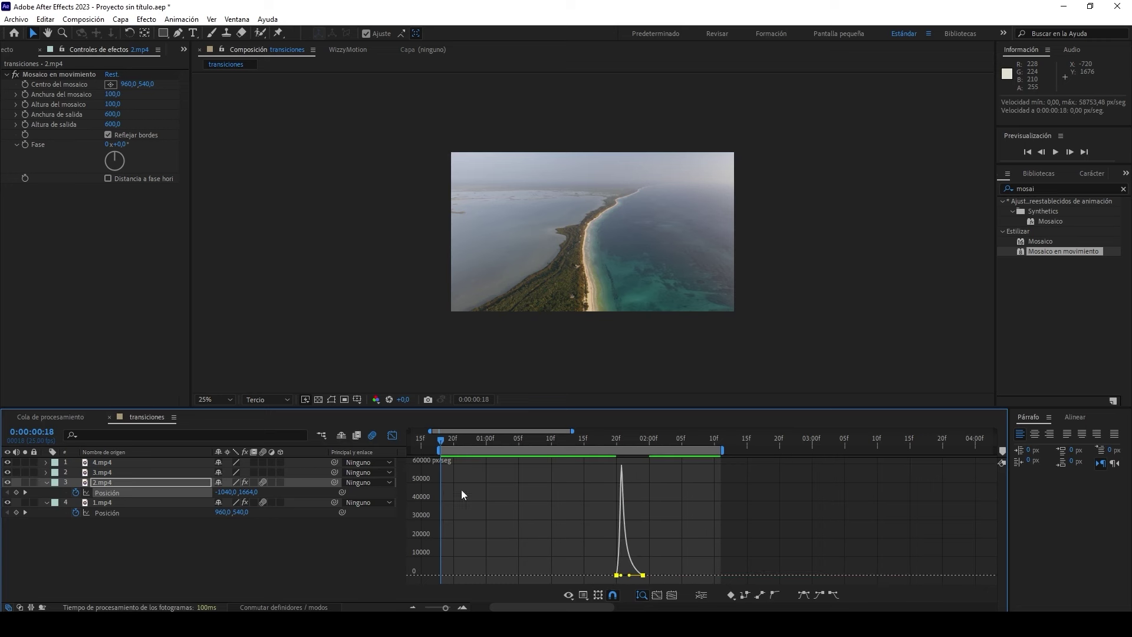
{"action": "left_click", "coordinate": [393, 435]}
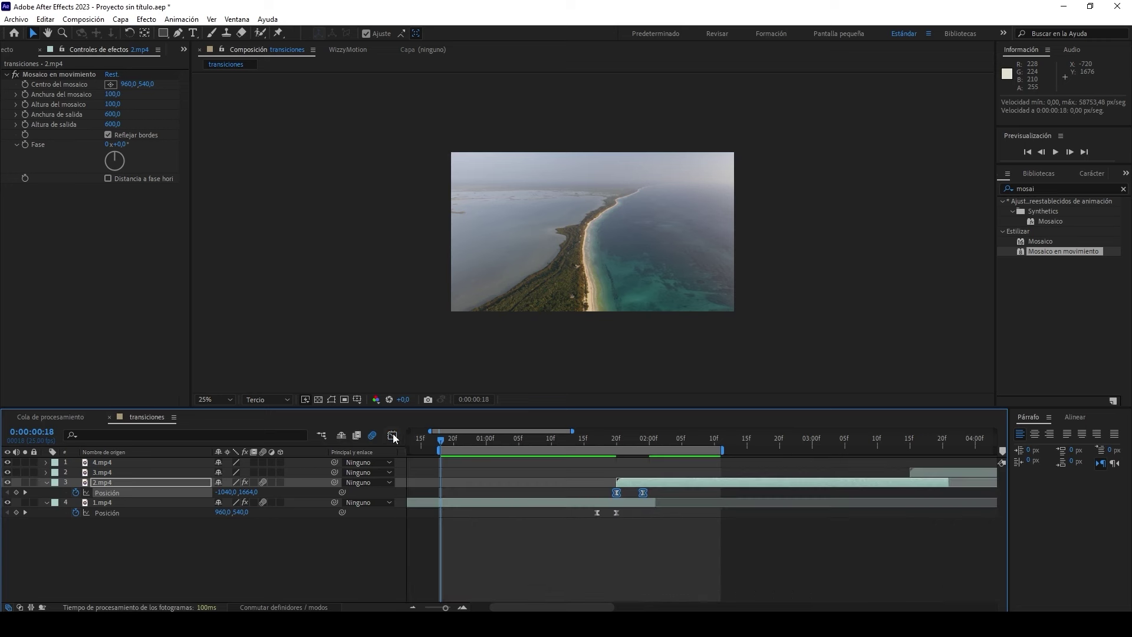
Step: Preview the transition from 1.mp4 to 2.mp4 and extend the work area's end to 0:00:04:03
{"action": "left_click", "coordinate": [1057, 152]}
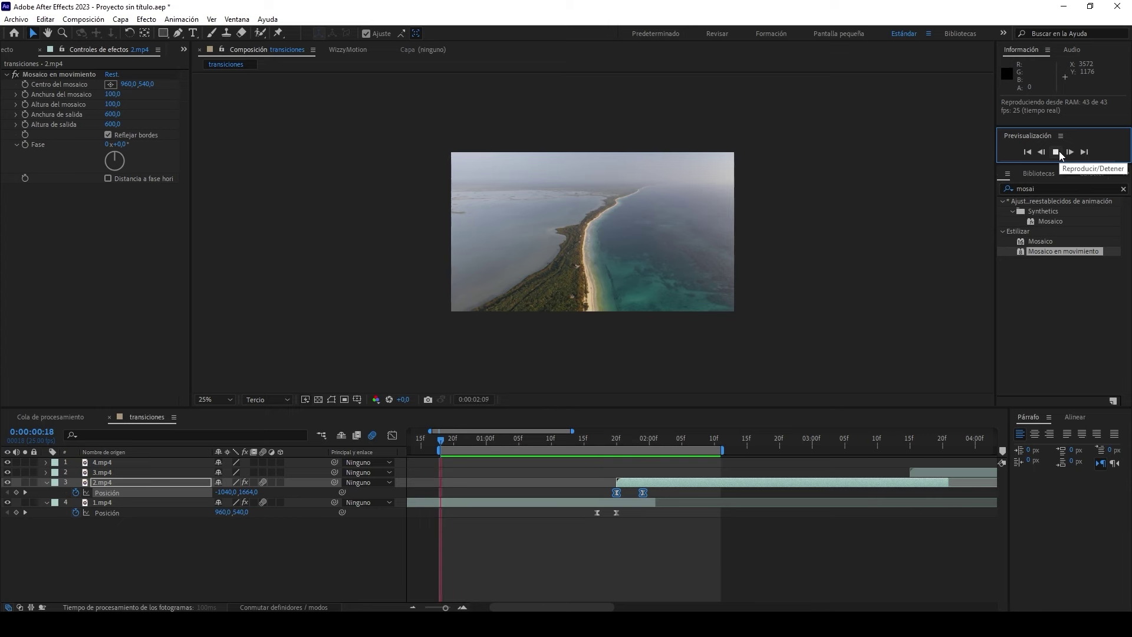
{"action": "left_click", "coordinate": [1058, 151]}
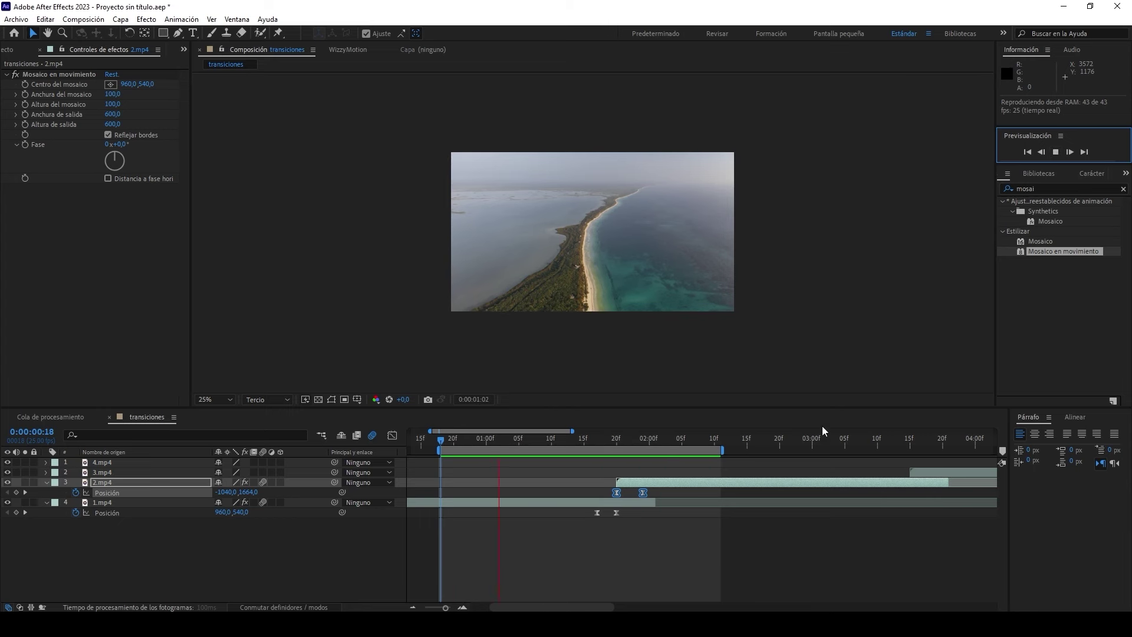
{"action": "left_click_drag", "start_coordinate": [824, 433], "coordinate": [672, 439]}
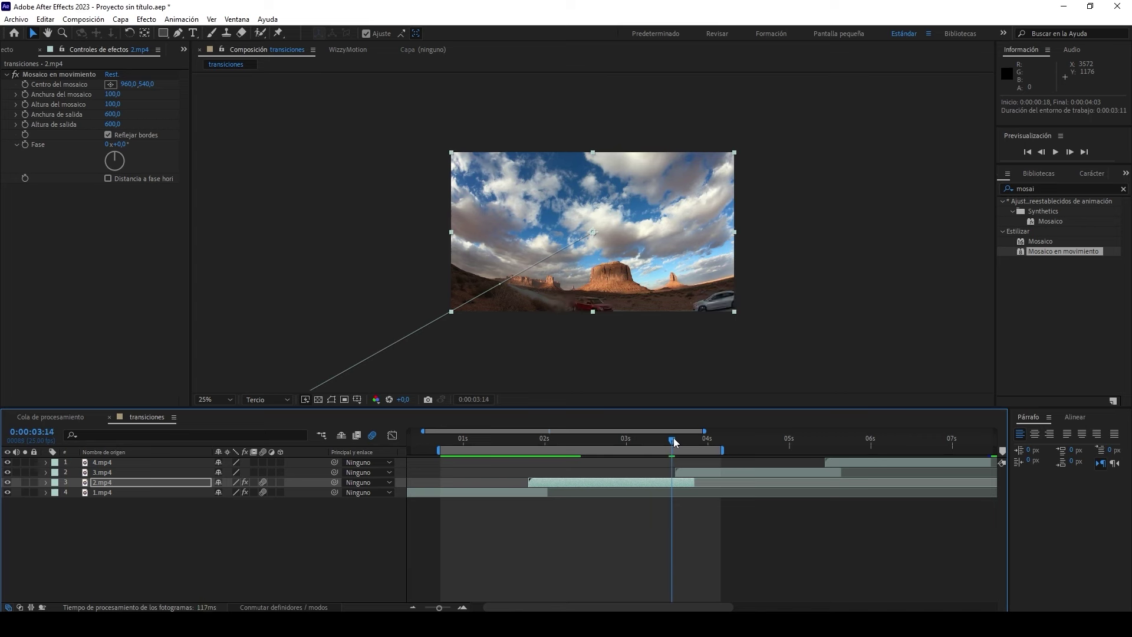
Step: Keyframe 2.mp4's rotation from 0° at 0:00:03:13 to 100° at 0:00:03:15
{"action": "left_click", "coordinate": [137, 486]}
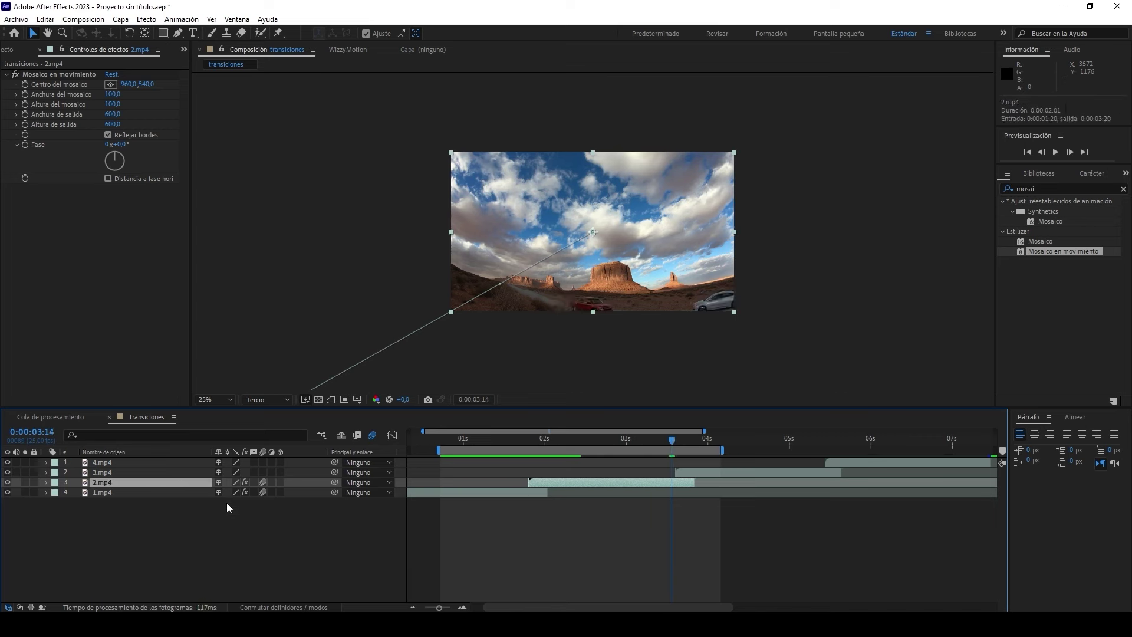
{"action": "key", "text": "r"}
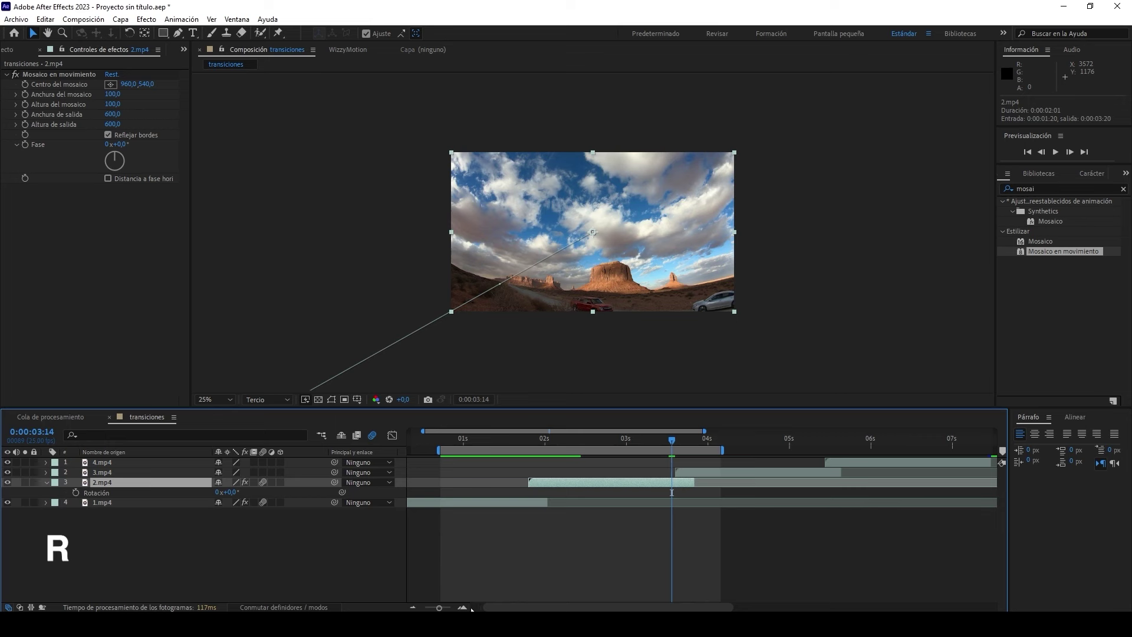
{"action": "left_click", "coordinate": [463, 607]}
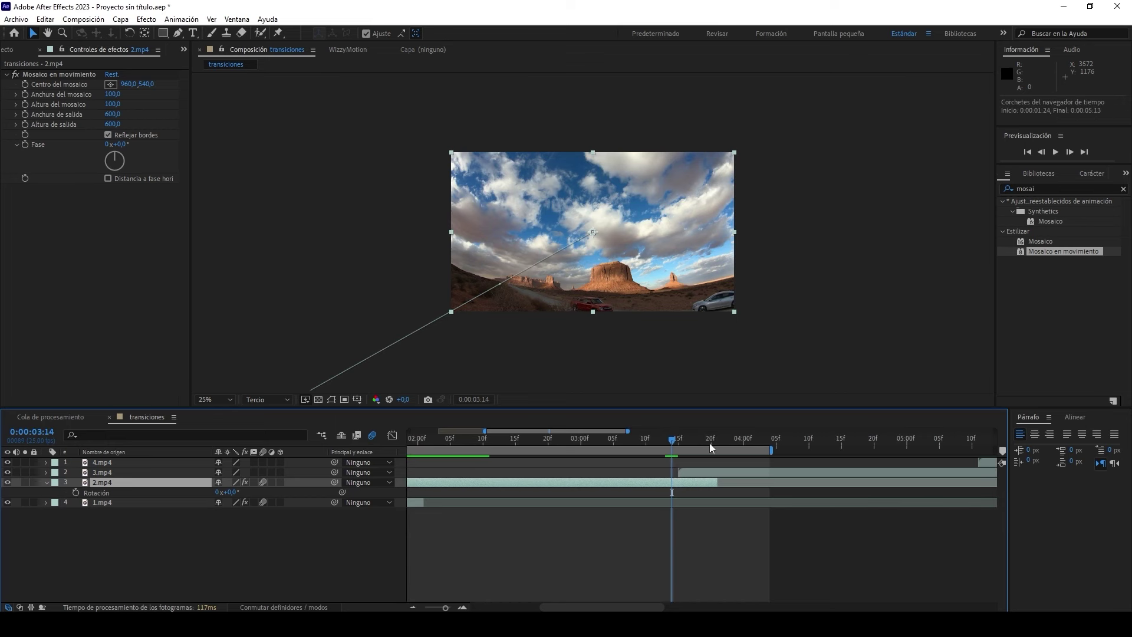
{"action": "left_click_drag", "start_coordinate": [669, 440], "coordinate": [664, 441]}
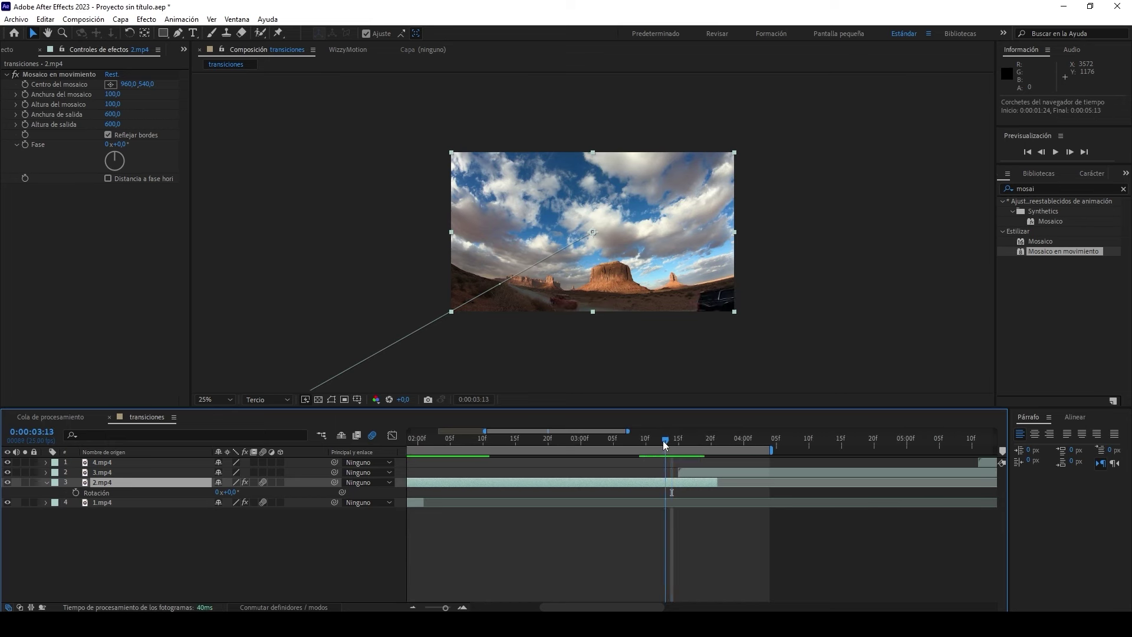
{"action": "left_click", "coordinate": [76, 492]}
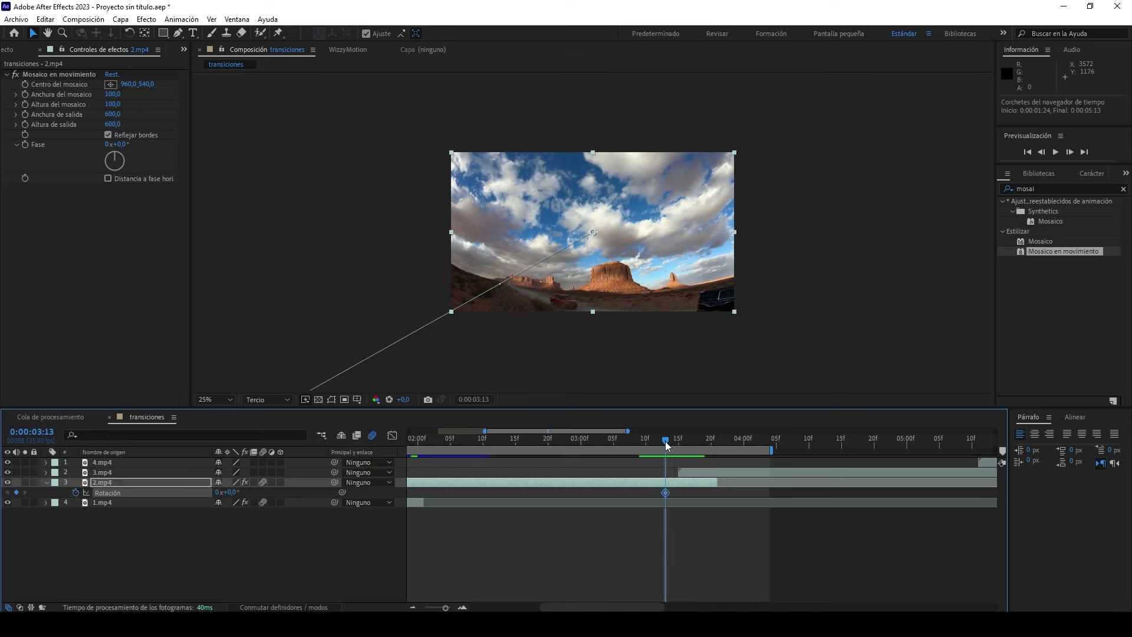
{"action": "left_click_drag", "start_coordinate": [666, 441], "coordinate": [673, 443]}
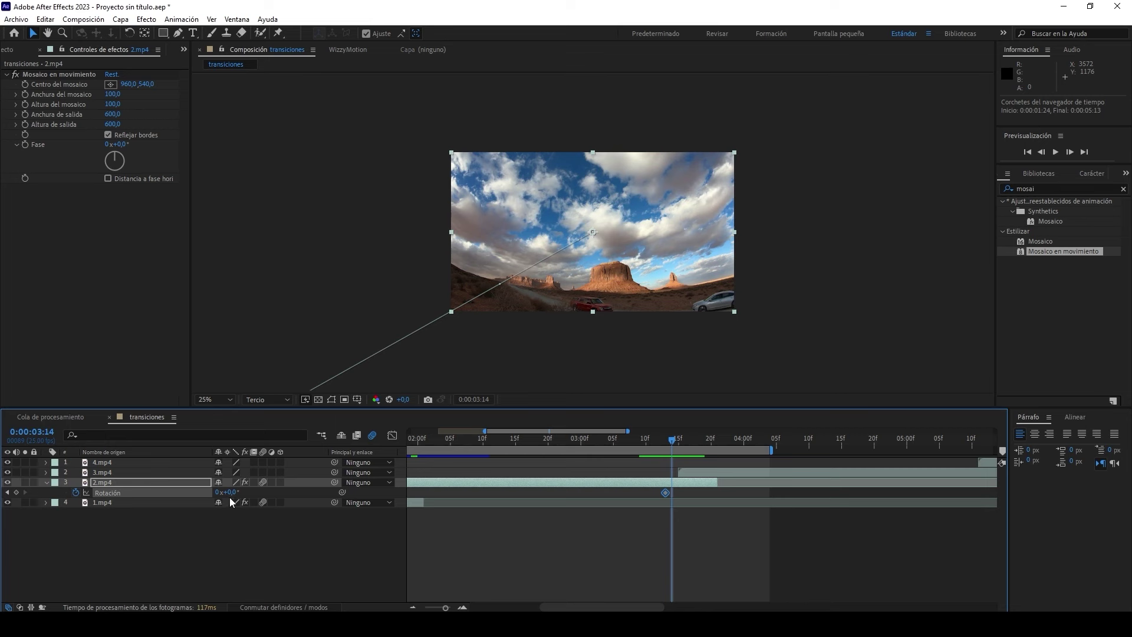
{"action": "left_click_drag", "start_coordinate": [672, 441], "coordinate": [678, 440]}
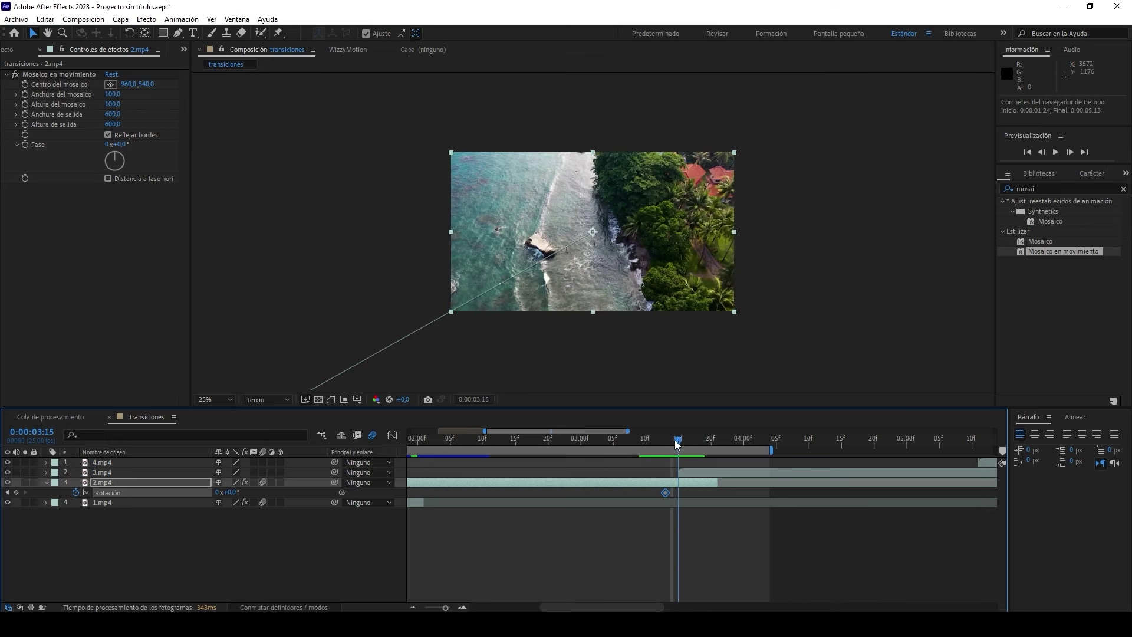
{"action": "left_click", "coordinate": [232, 492]}
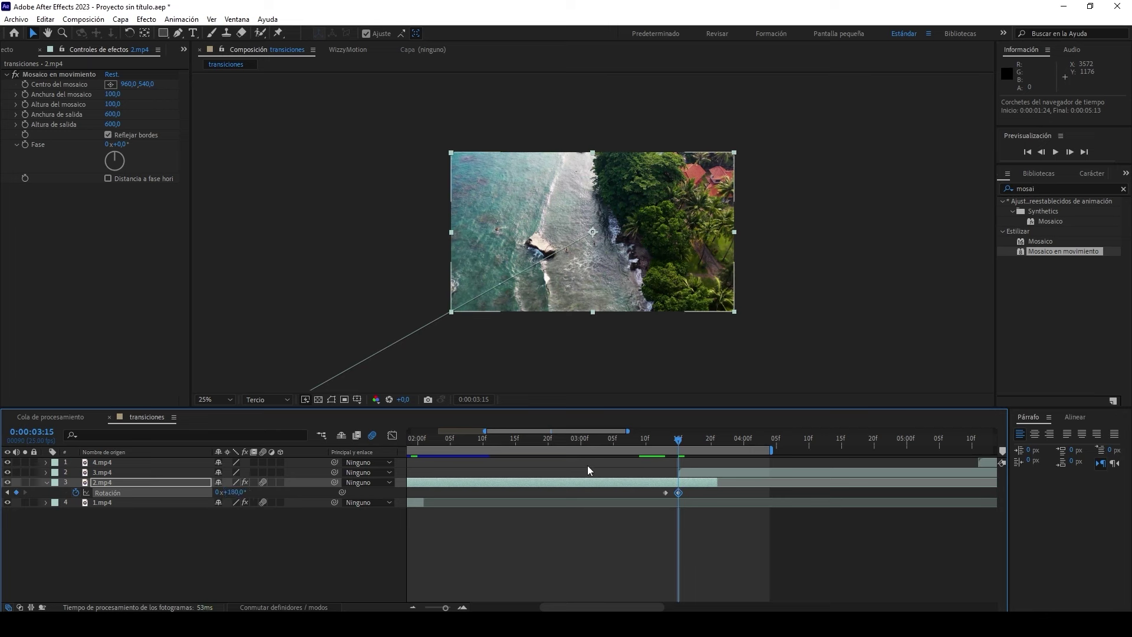
Step: Apply Mosaico en movimiento to 3.mp4 with output width and height of 1200 and mirrored edges enabled
{"action": "left_click", "coordinate": [102, 473]}
{"action": "left_click", "coordinate": [47, 482]}
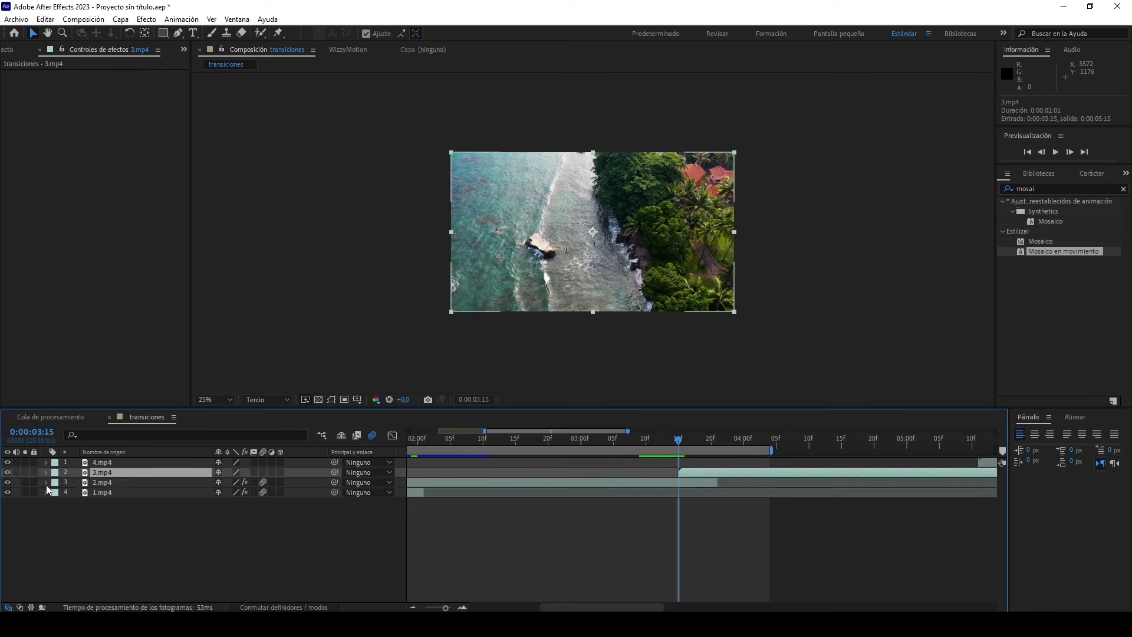
{"action": "key", "text": "r"}
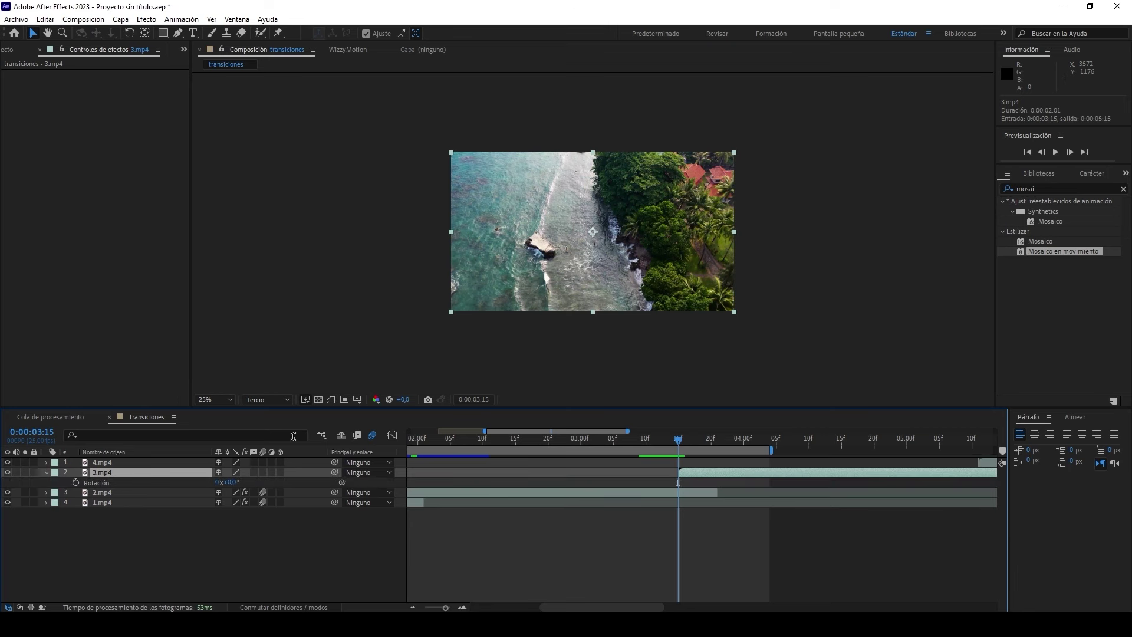
{"action": "double_click", "coordinate": [1035, 253]}
{"action": "left_click", "coordinate": [112, 125]}
{"action": "type", "text": "1200"}
{"action": "key", "text": "Return"}
{"action": "left_click", "coordinate": [112, 115]}
{"action": "type", "text": "12"}
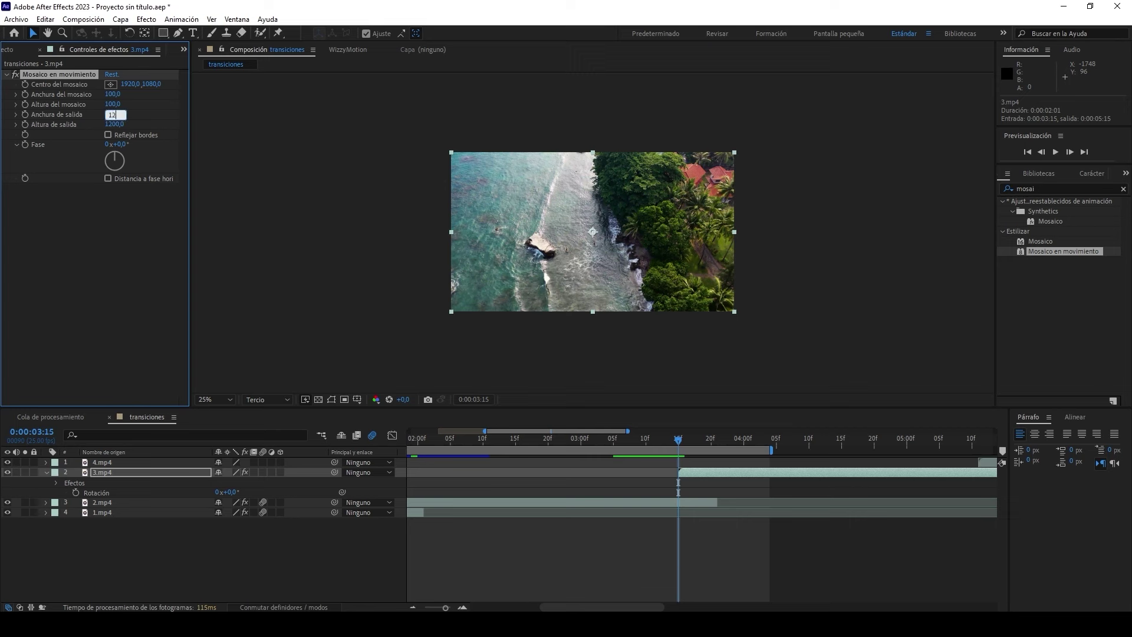
{"action": "type", "text": "00"}
{"action": "key", "text": "Return"}
{"action": "left_click", "coordinate": [108, 135]}
Step: Keyframe 3.mp4's rotation from -180° at 0:00:03:15 to 0° at 0:00:03:23
{"action": "left_click", "coordinate": [132, 470]}
{"action": "key", "text": "r"}
{"action": "key", "text": "r"}
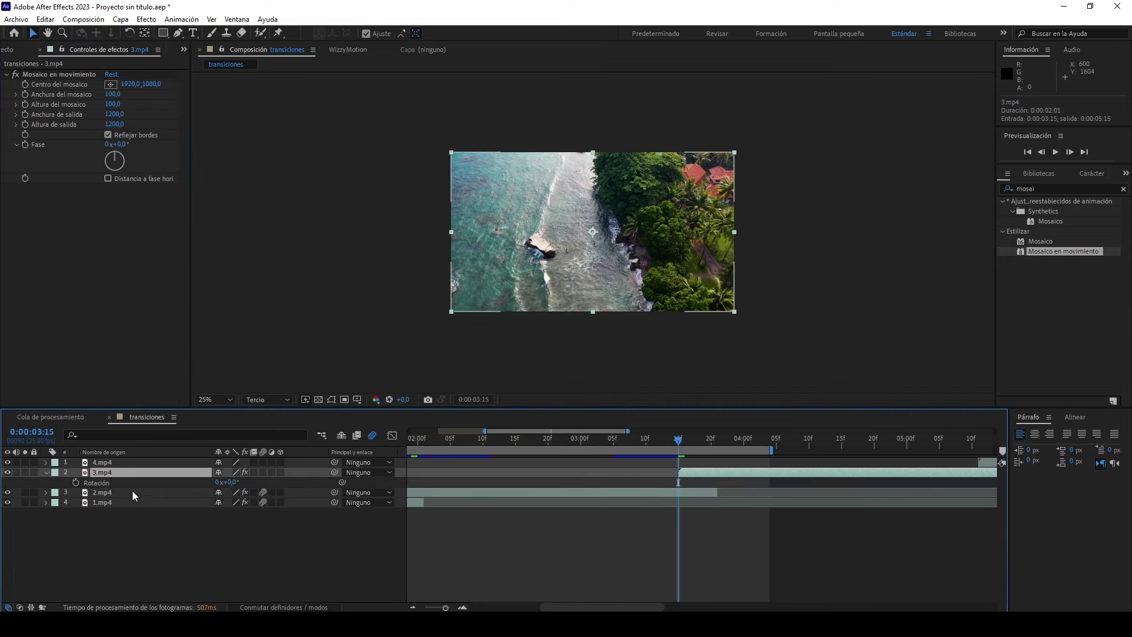
{"action": "left_click", "coordinate": [75, 482]}
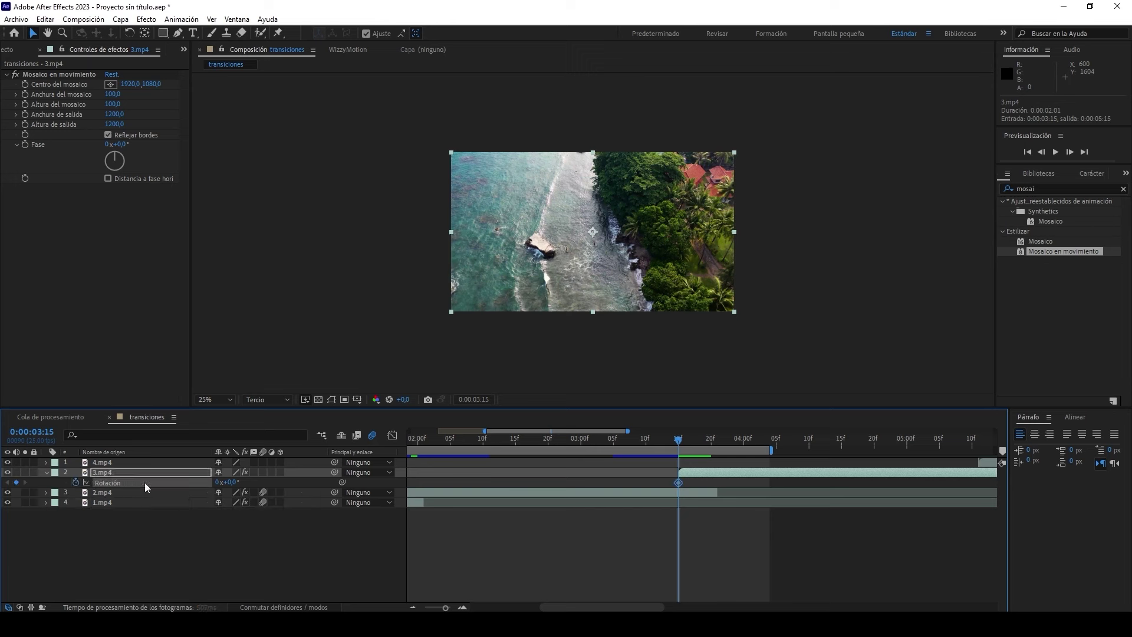
{"action": "left_click_drag", "start_coordinate": [678, 482], "coordinate": [730, 483]}
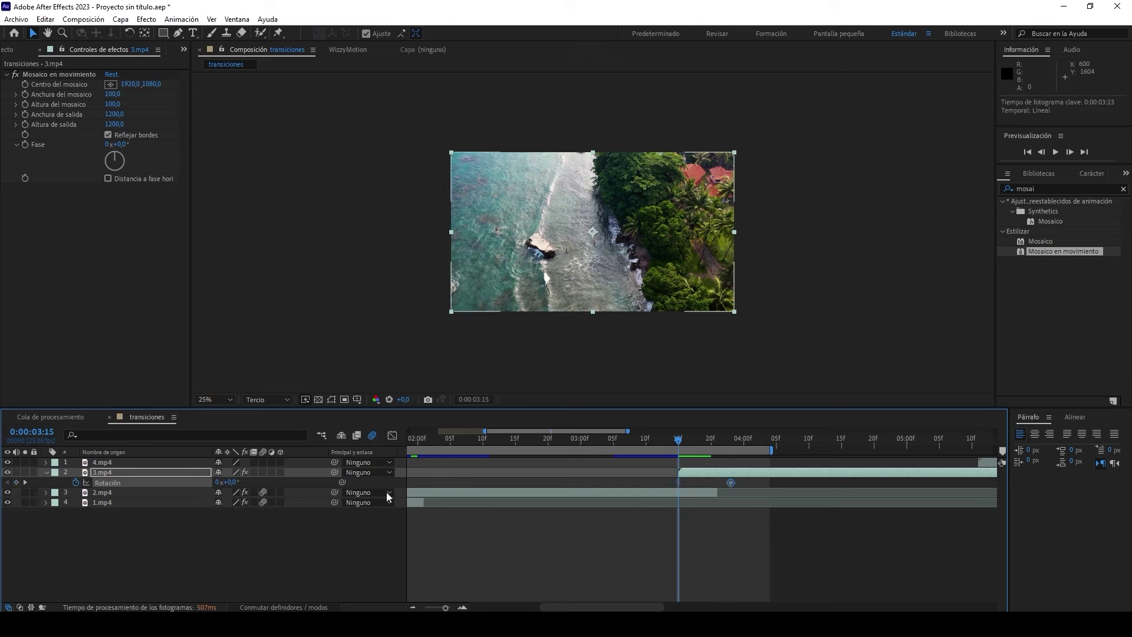
{"action": "left_click", "coordinate": [230, 482]}
{"action": "type", "text": "-180"}
{"action": "key", "text": "Return"}
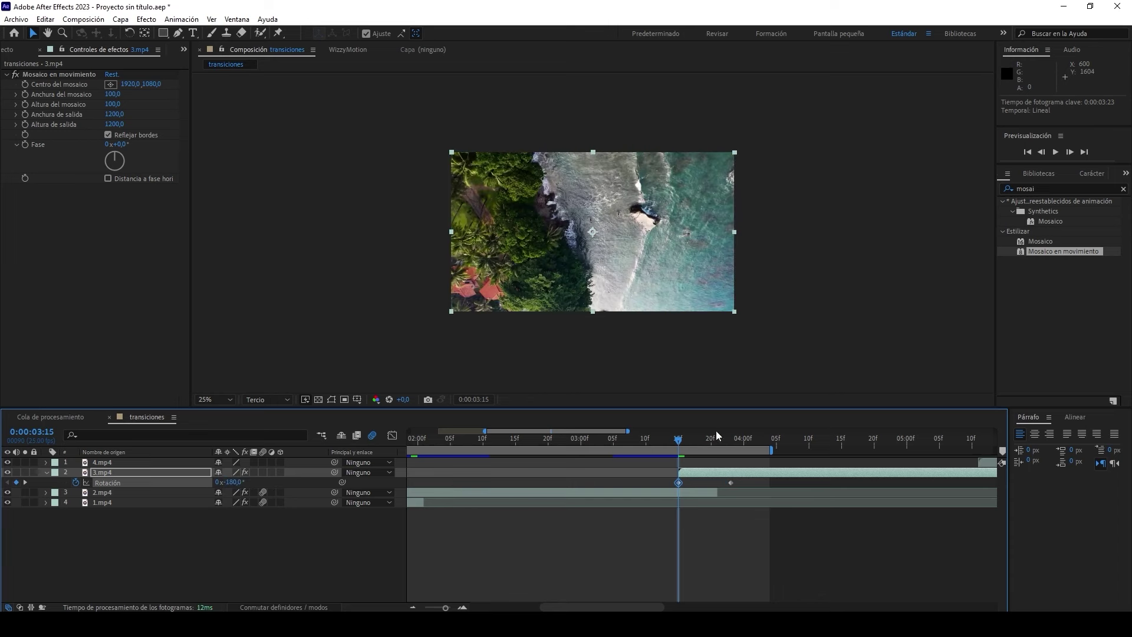
{"action": "left_click", "coordinate": [413, 607]}
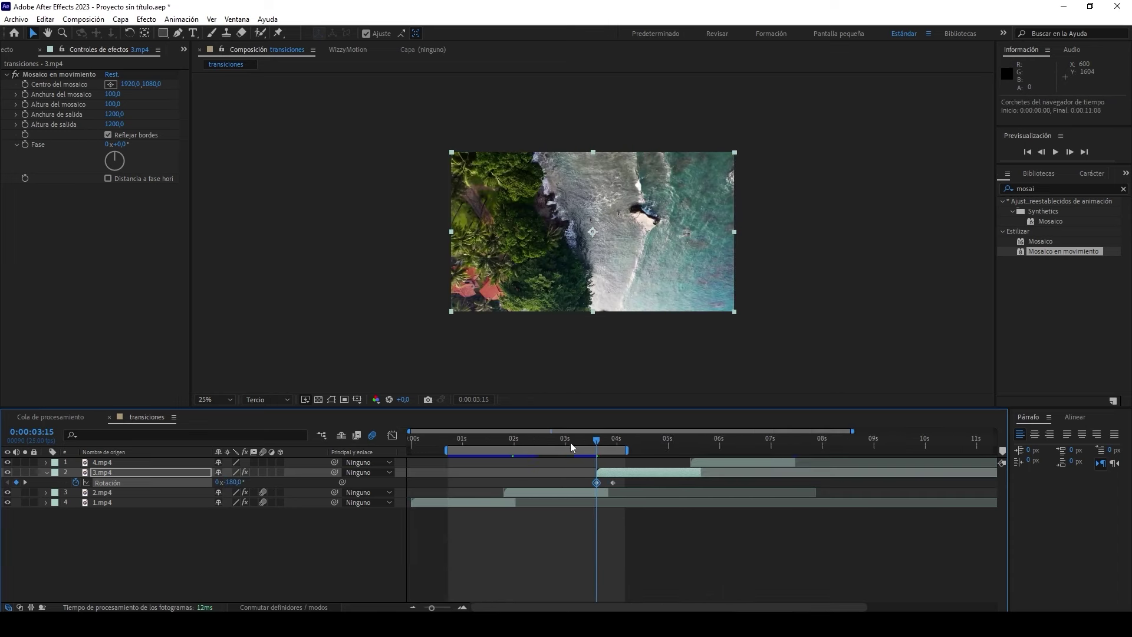
Step: Shift the work area around the transition from 2.mp4 to 3.mp4 and move 3.mp4's final rotation keyframe to 0:00:03:18
{"action": "left_click_drag", "start_coordinate": [571, 442], "coordinate": [559, 440]}
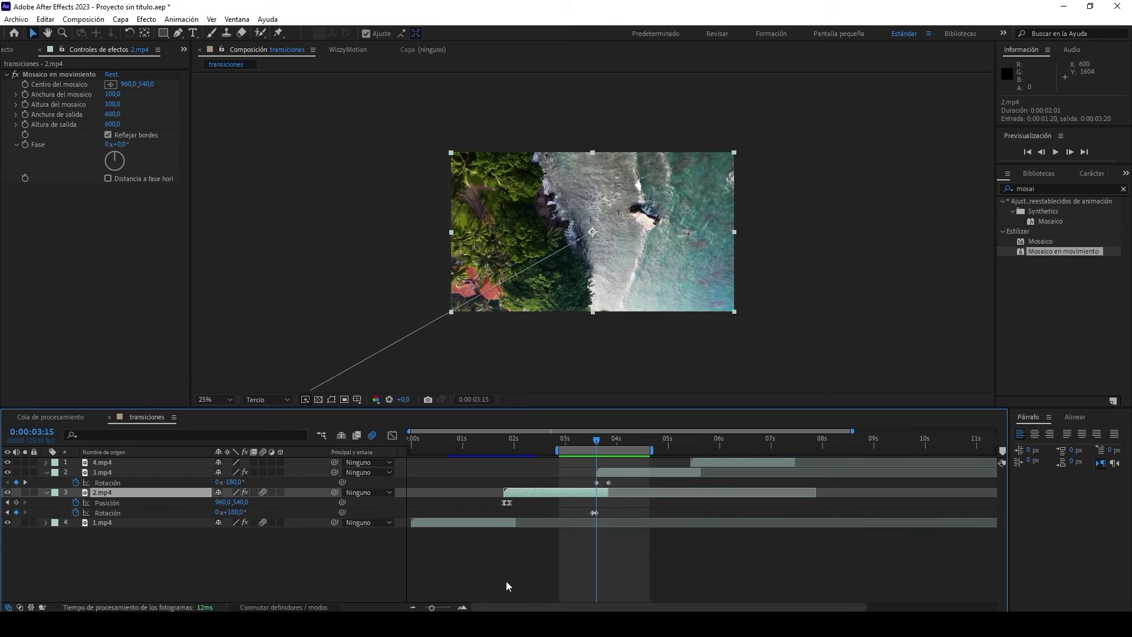
{"action": "left_click", "coordinate": [609, 484]}
{"action": "left_click_drag", "start_coordinate": [609, 485], "coordinate": [602, 485]}
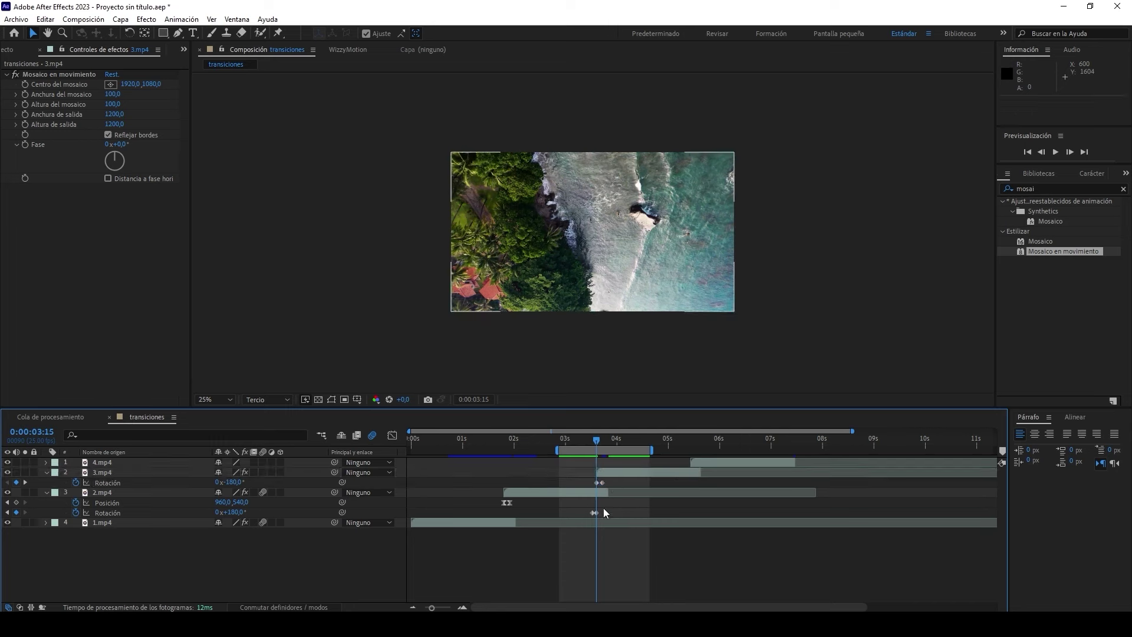
Step: Apply Desacelerac./Acelerac. suave easing to the rotation keyframes of 2.mp4 and 3.mp4
{"action": "left_click", "coordinate": [594, 512]}
{"action": "right_click", "coordinate": [595, 513]}
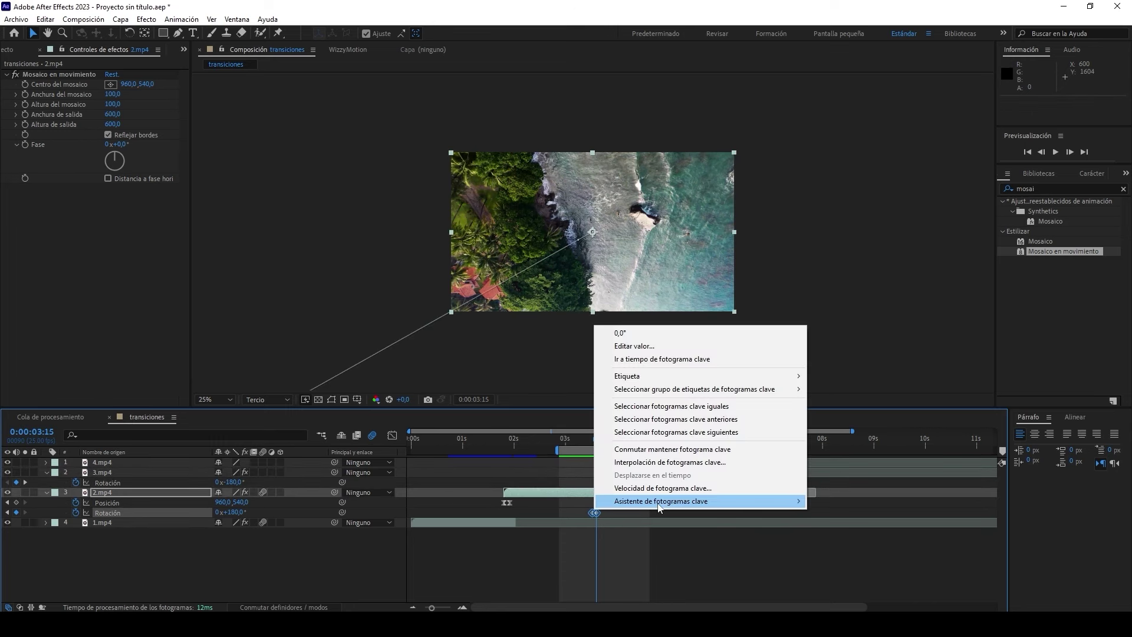
{"action": "mouse_move", "coordinate": [660, 502]}
{"action": "left_click", "coordinate": [860, 437]}
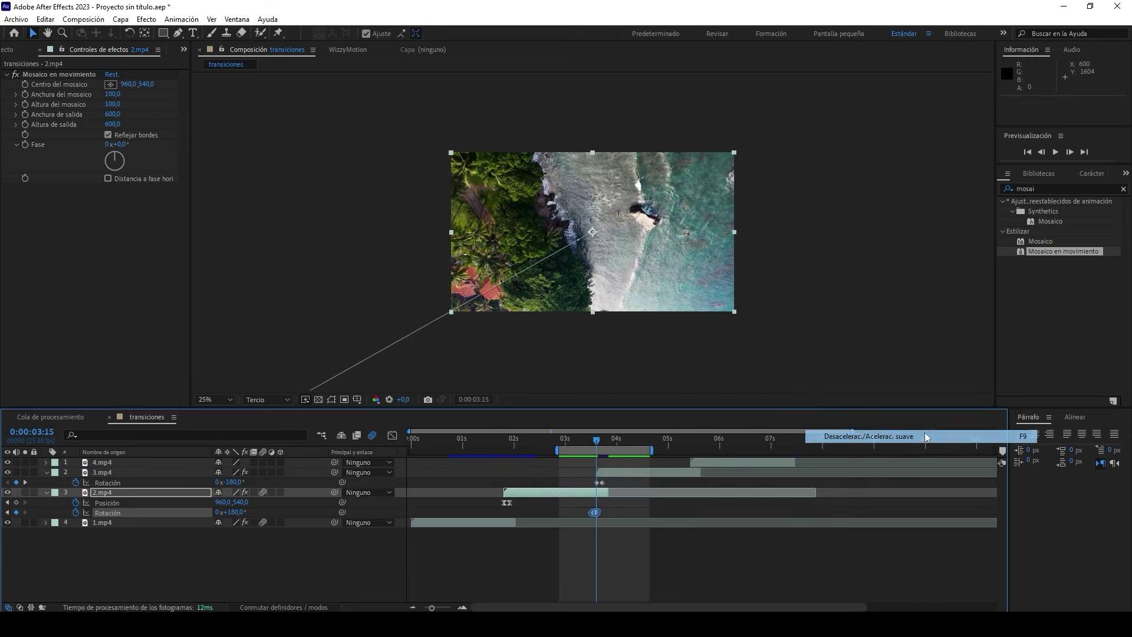
{"action": "right_click", "coordinate": [599, 482]}
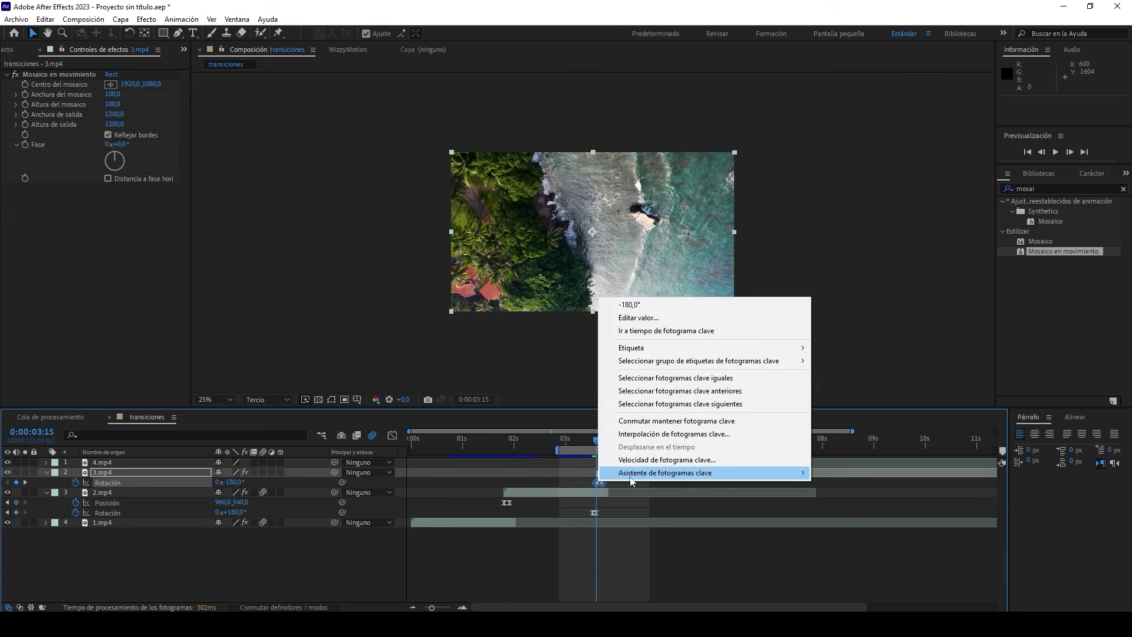
{"action": "mouse_move", "coordinate": [632, 475]}
{"action": "left_click", "coordinate": [873, 537]}
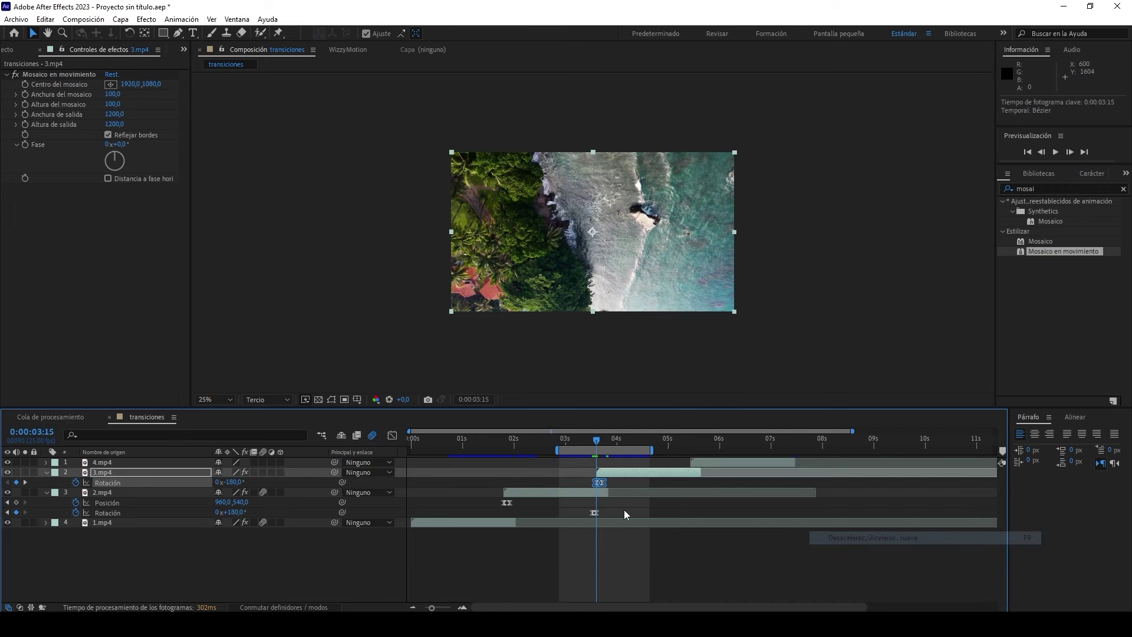
Step: Reshape 3.mp4's rotation speed graph into a steeper peak
{"action": "left_click", "coordinate": [393, 435]}
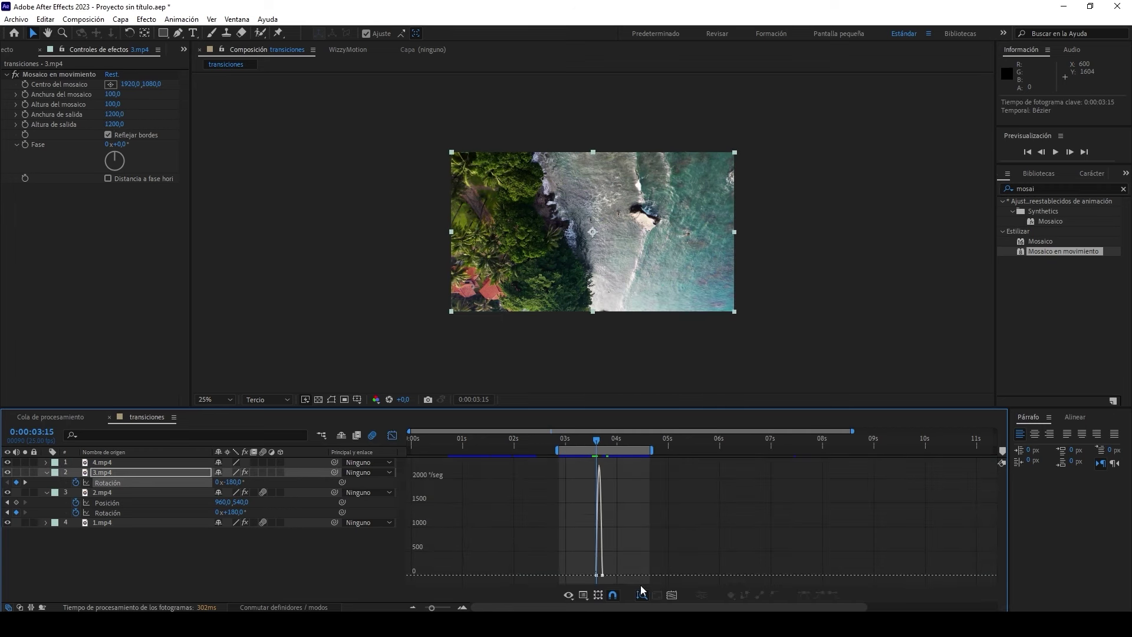
{"action": "left_click", "coordinate": [463, 607]}
{"action": "left_click_drag", "start_coordinate": [580, 469], "coordinate": [599, 578]}
{"action": "left_click", "coordinate": [392, 435]}
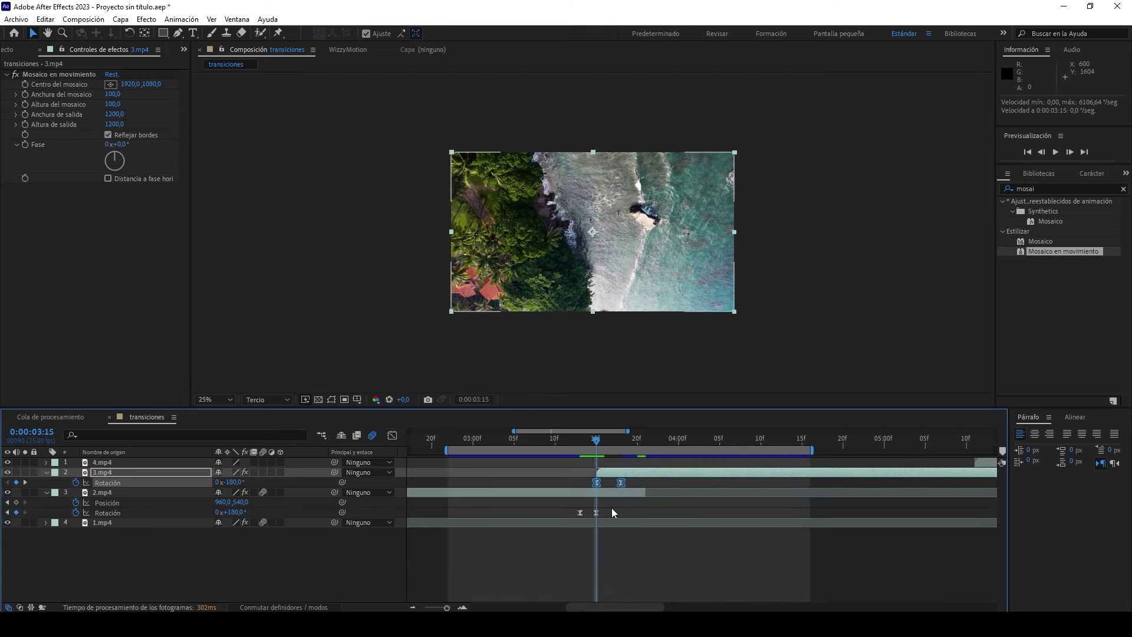
Step: Reshape the speed graph between 2.mp4's two rotation keyframes and enable motion blur on 3.mp4
{"action": "left_click_drag", "start_coordinate": [611, 507], "coordinate": [571, 515]}
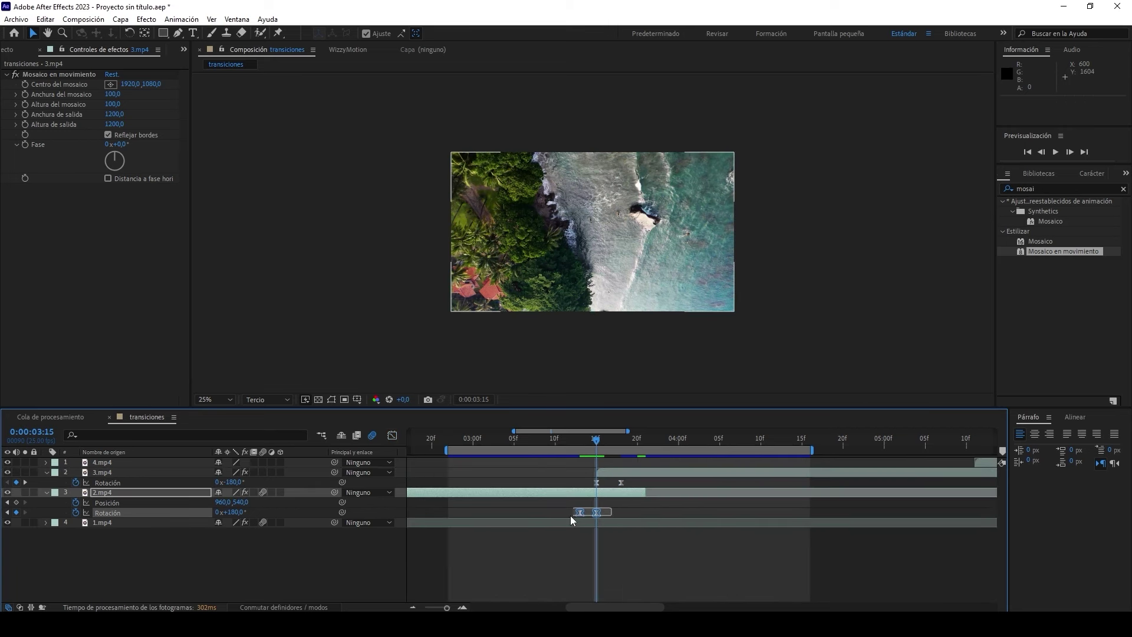
{"action": "left_click", "coordinate": [392, 436]}
{"action": "left_click_drag", "start_coordinate": [593, 575], "coordinate": [618, 579]}
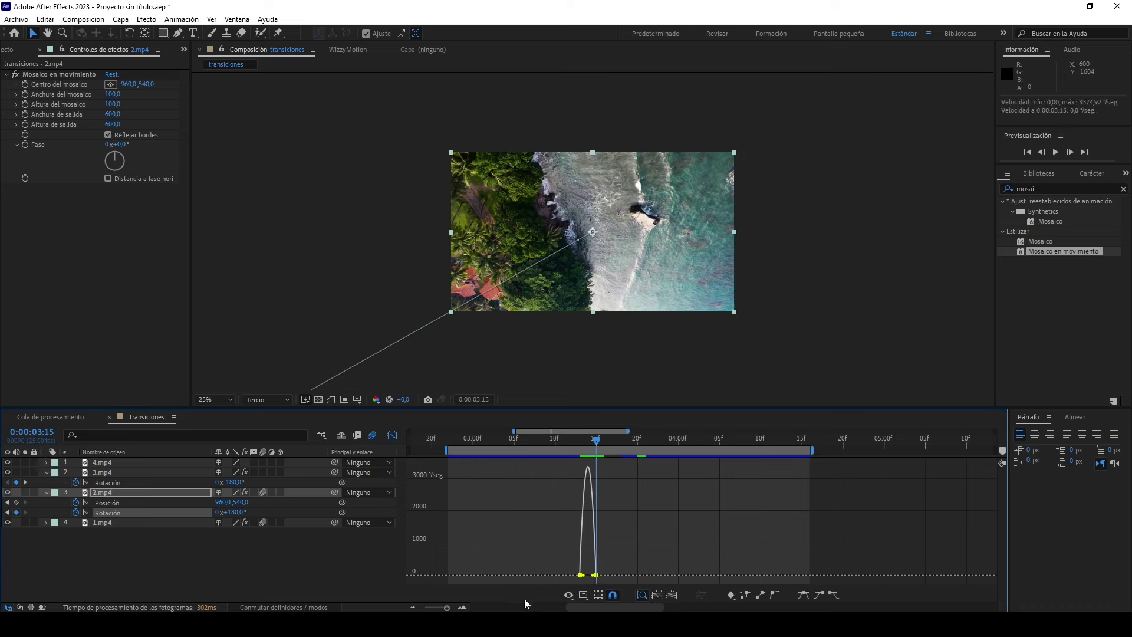
{"action": "left_click", "coordinate": [463, 608]}
{"action": "left_click_drag", "start_coordinate": [529, 574], "coordinate": [554, 574]}
{"action": "left_click", "coordinate": [393, 436]}
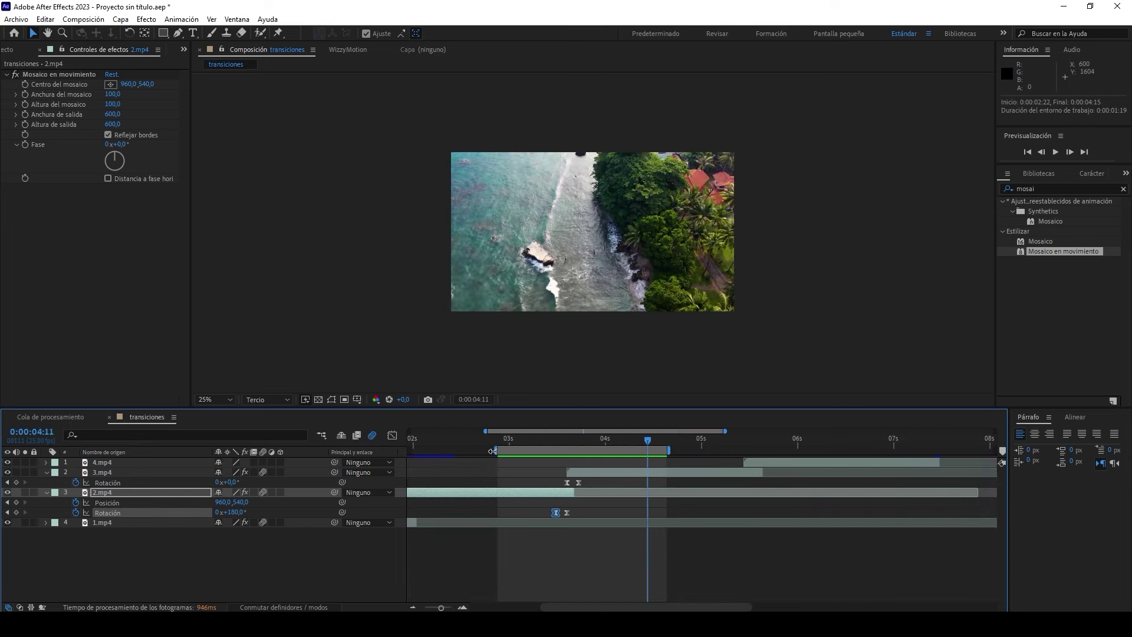
Step: Extend the work area's start to 0:00:00:00 and preview the first two transitions
{"action": "left_click_drag", "start_coordinate": [492, 452], "coordinate": [315, 455]}
{"action": "key", "text": "space"}
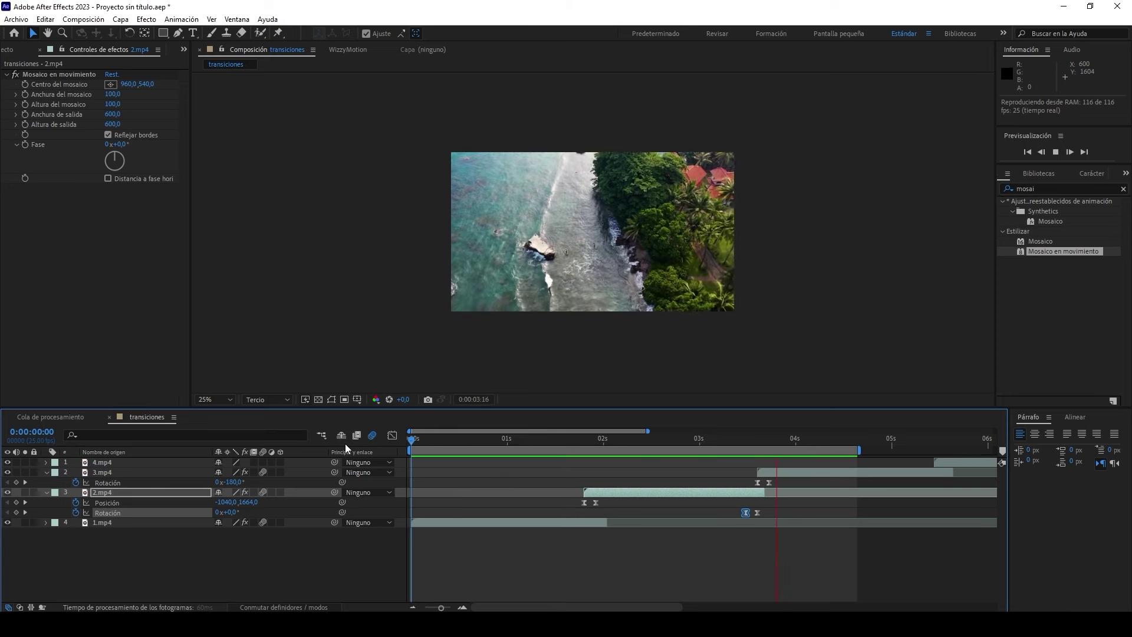
{"action": "key", "text": "space"}
Step: Move the work area to 0:00:04:24–0:00:06:00, around the cut from 3.mp4 to 4.mp4
{"action": "left_click_drag", "start_coordinate": [525, 608], "coordinate": [619, 608]}
{"action": "left_click", "coordinate": [533, 451]}
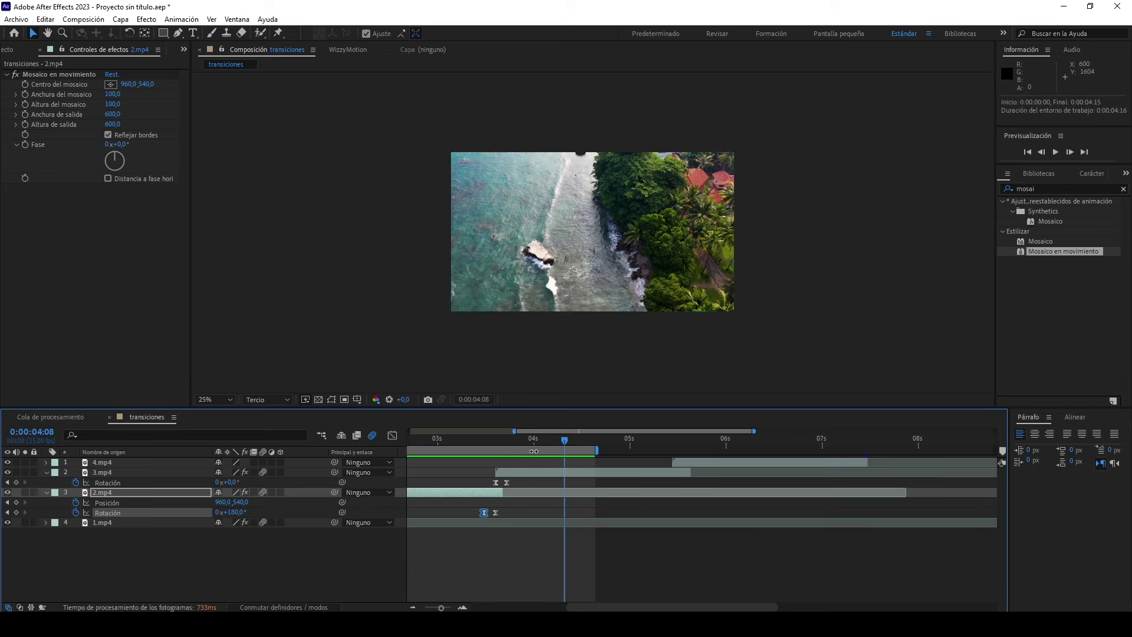
{"action": "left_click_drag", "start_coordinate": [533, 450], "coordinate": [701, 449]}
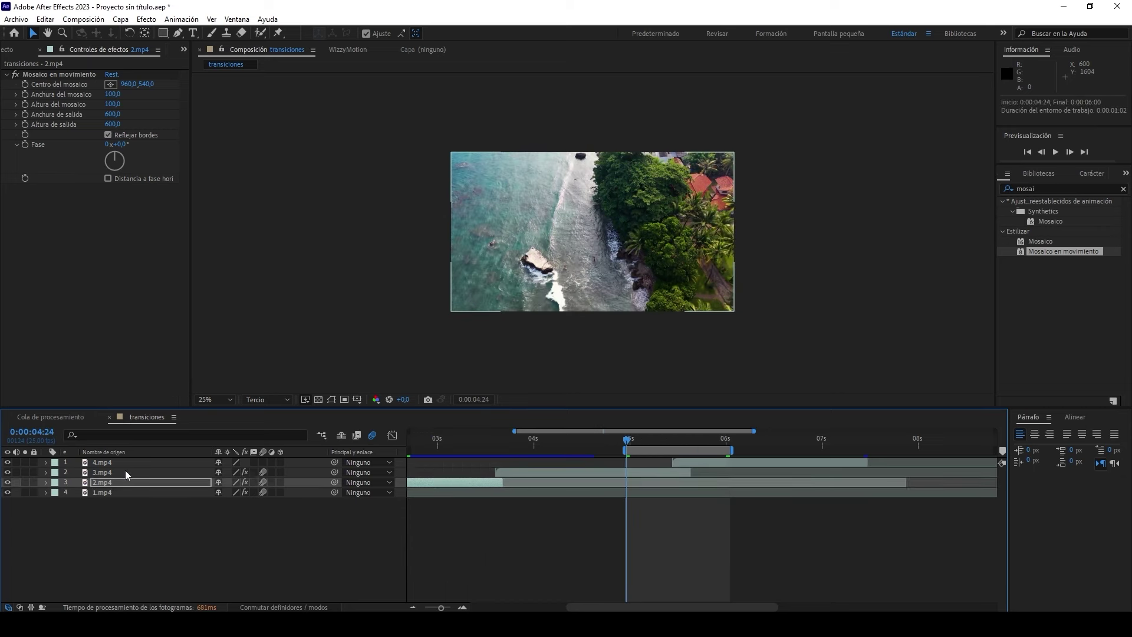
Step: Copy the Mosaico en movimiento effect with its settings from 3.mp4 to 4.mp4
{"action": "left_click", "coordinate": [125, 472]}
{"action": "left_click", "coordinate": [125, 463]}
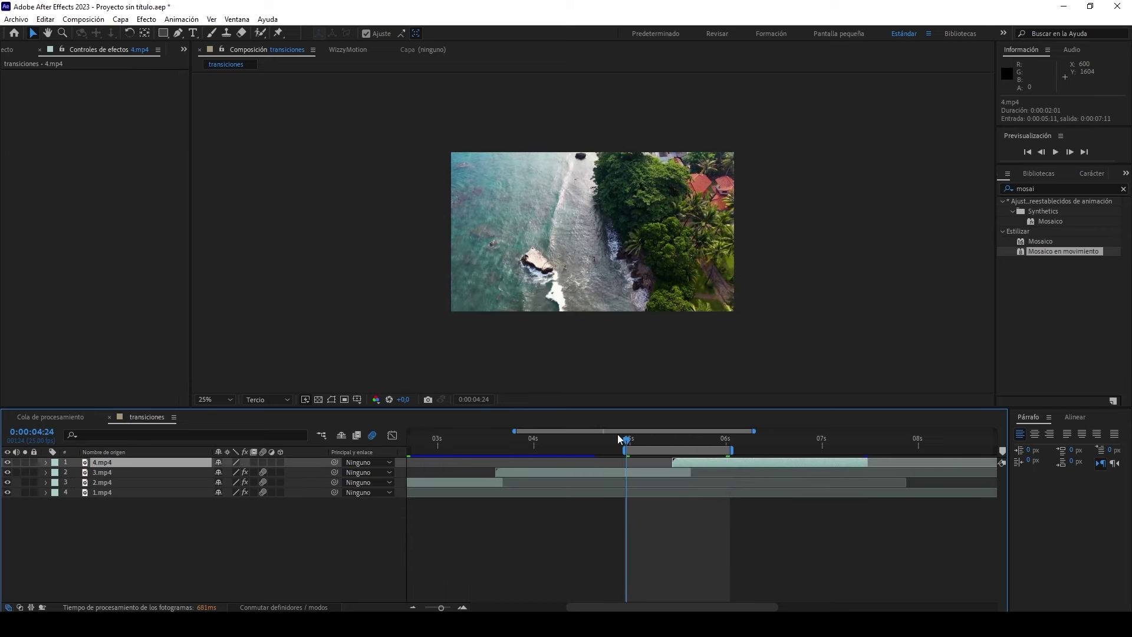
{"action": "left_click", "coordinate": [112, 472]}
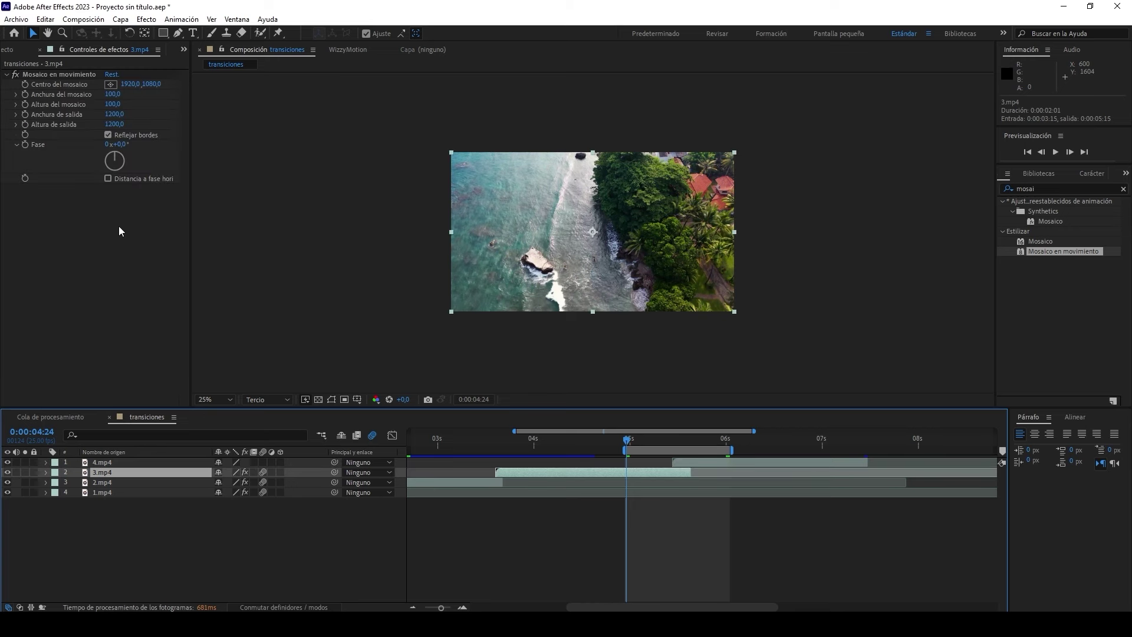
{"action": "left_click", "coordinate": [56, 75]}
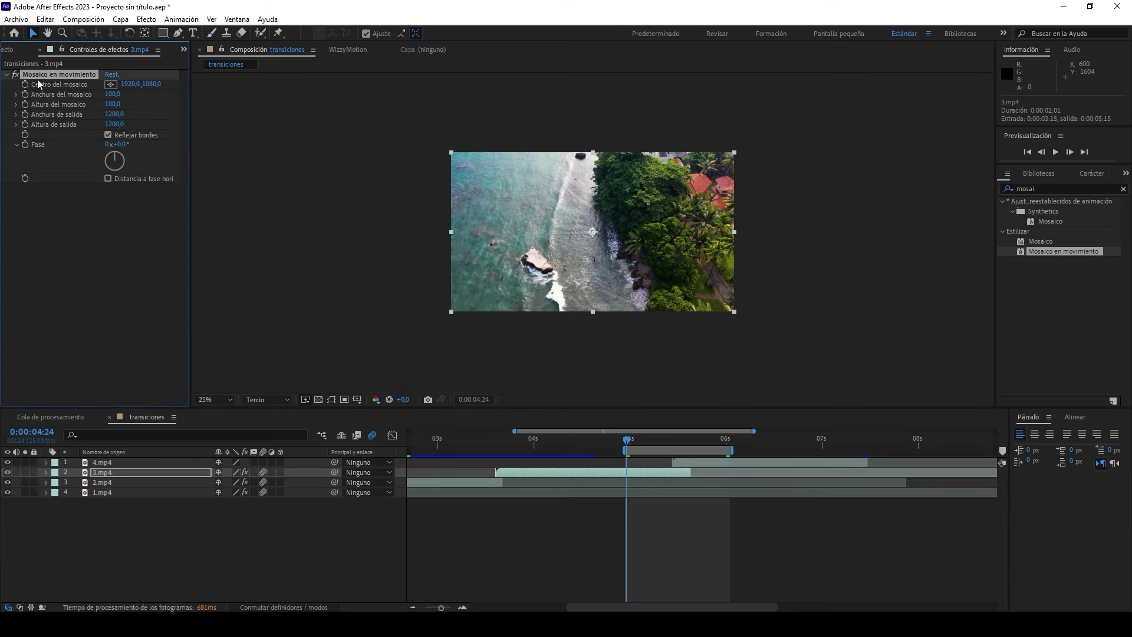
{"action": "left_click", "coordinate": [104, 463]}
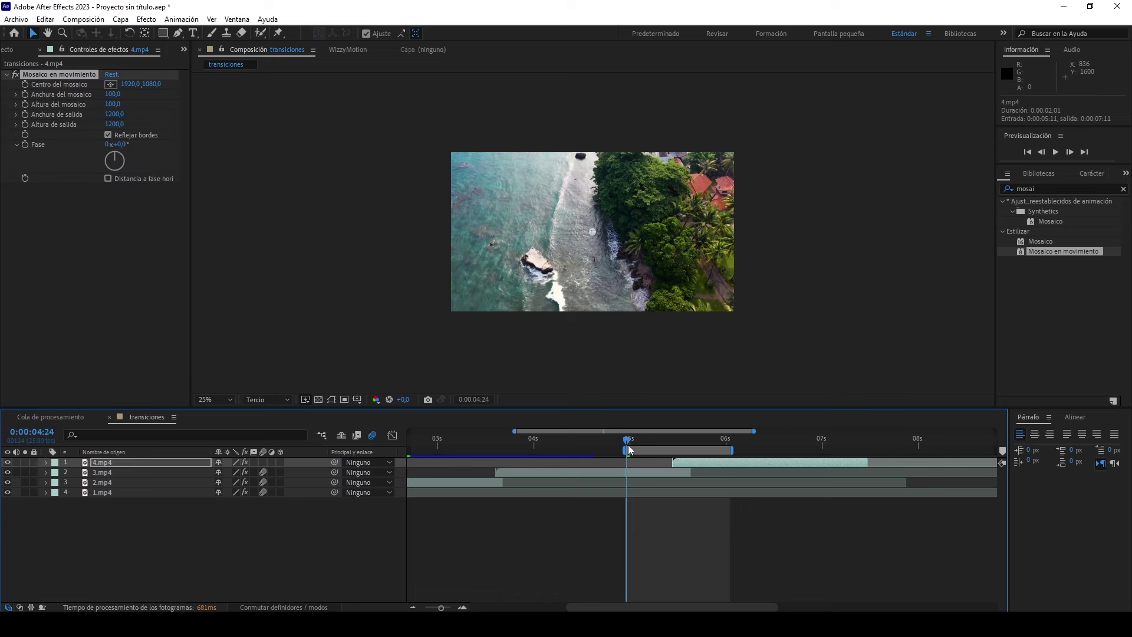
Step: Apply the Transformar distortion effect to 4.mp4 and 3.mp4, and enable motion blur on 4.mp4
{"action": "left_click_drag", "start_coordinate": [627, 443], "coordinate": [638, 441]}
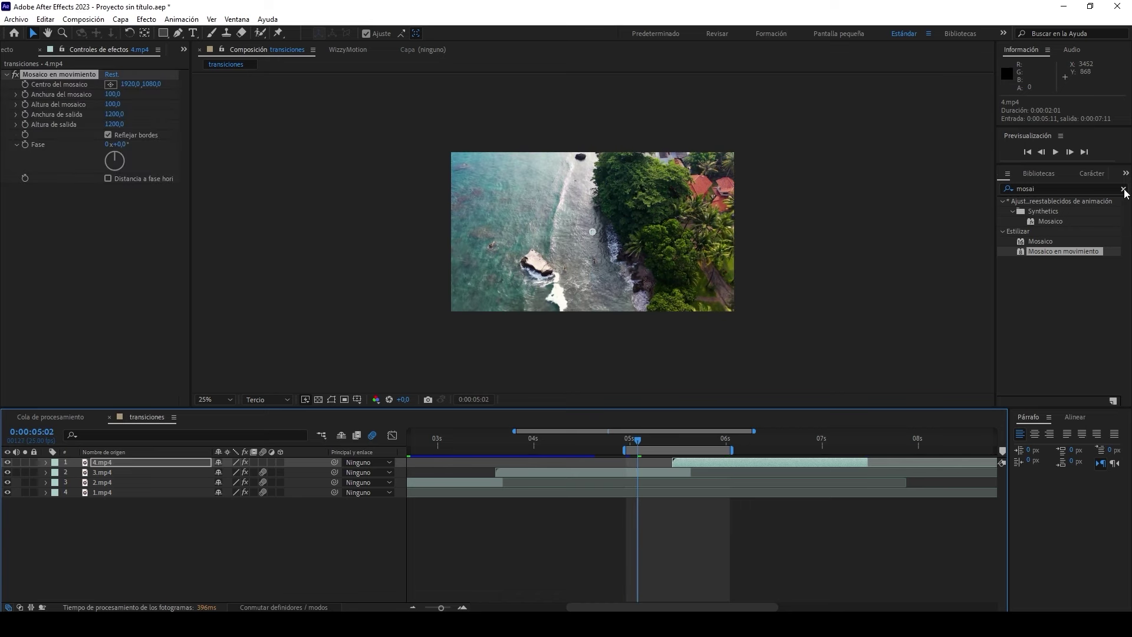
{"action": "left_click", "coordinate": [1124, 189]}
{"action": "type", "text": "trans"}
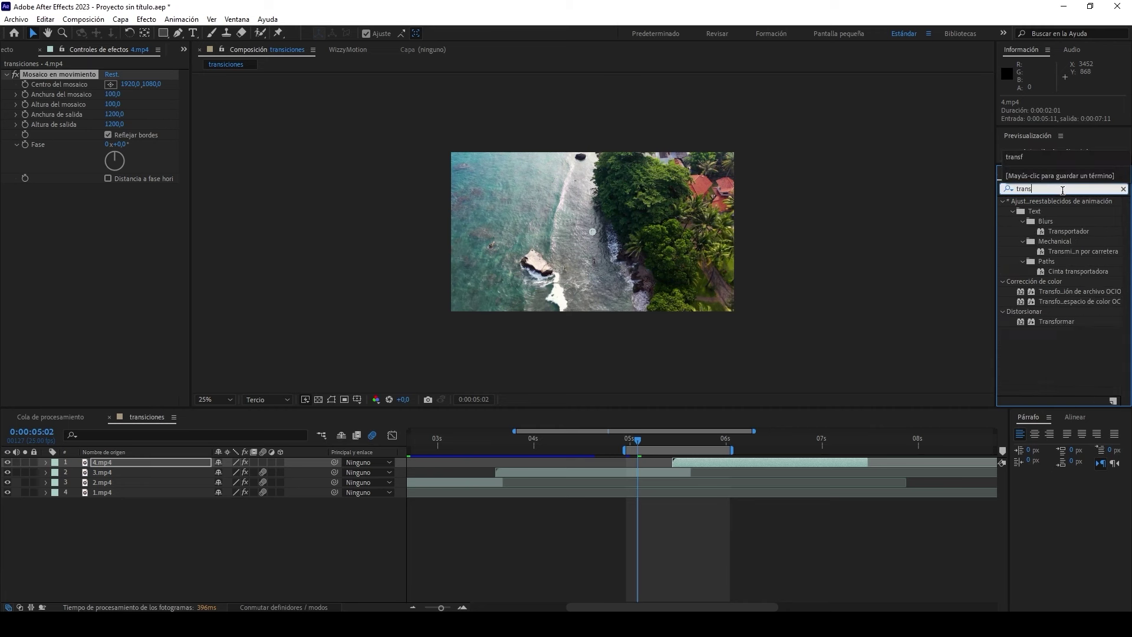
{"action": "type", "text": "f"}
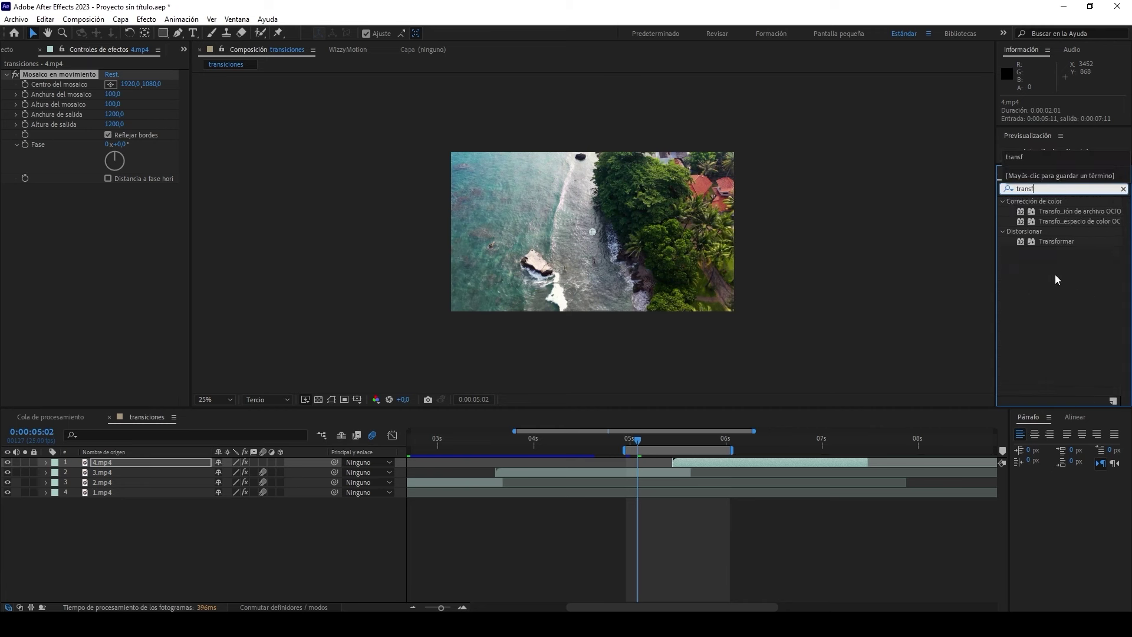
{"action": "double_click", "coordinate": [1056, 242]}
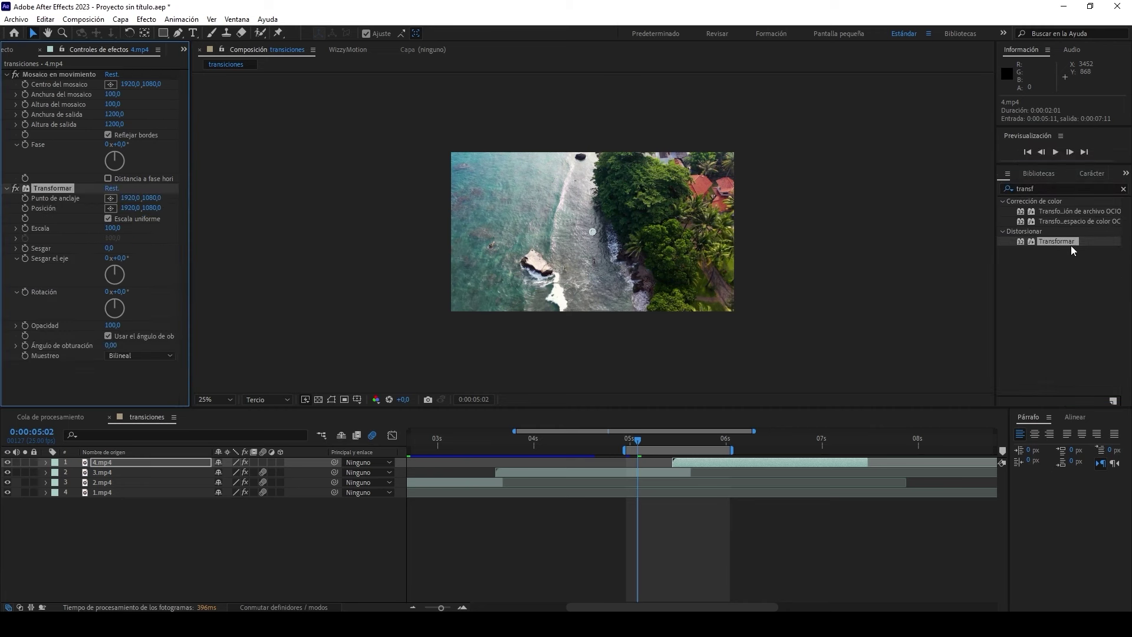
{"action": "left_click", "coordinate": [462, 607]}
{"action": "left_click", "coordinate": [135, 472]}
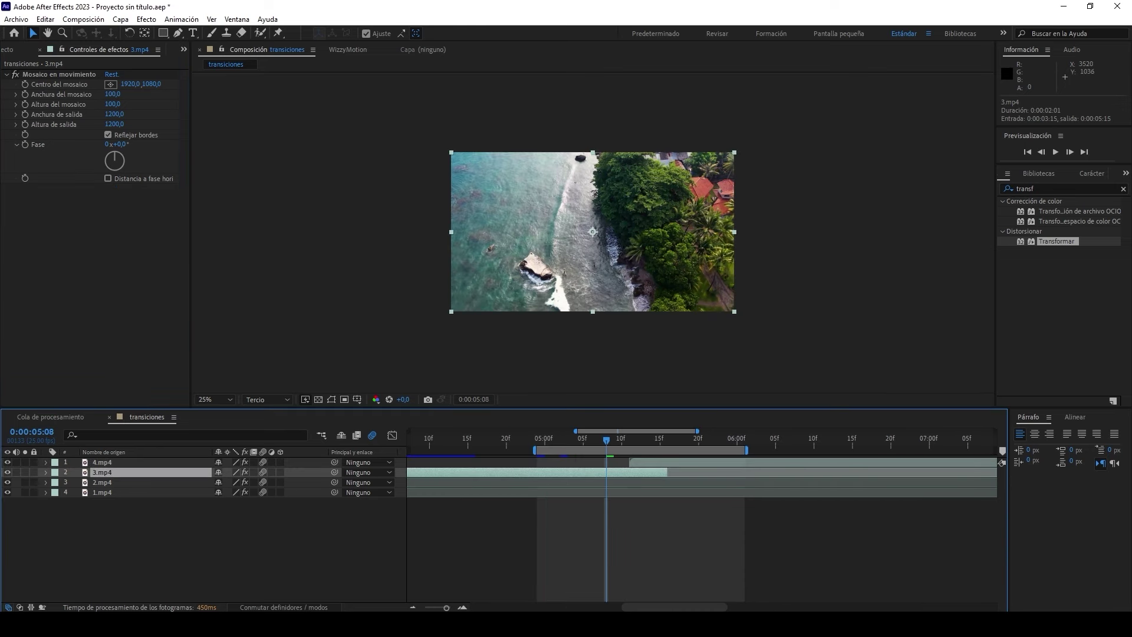
{"action": "double_click", "coordinate": [1056, 242]}
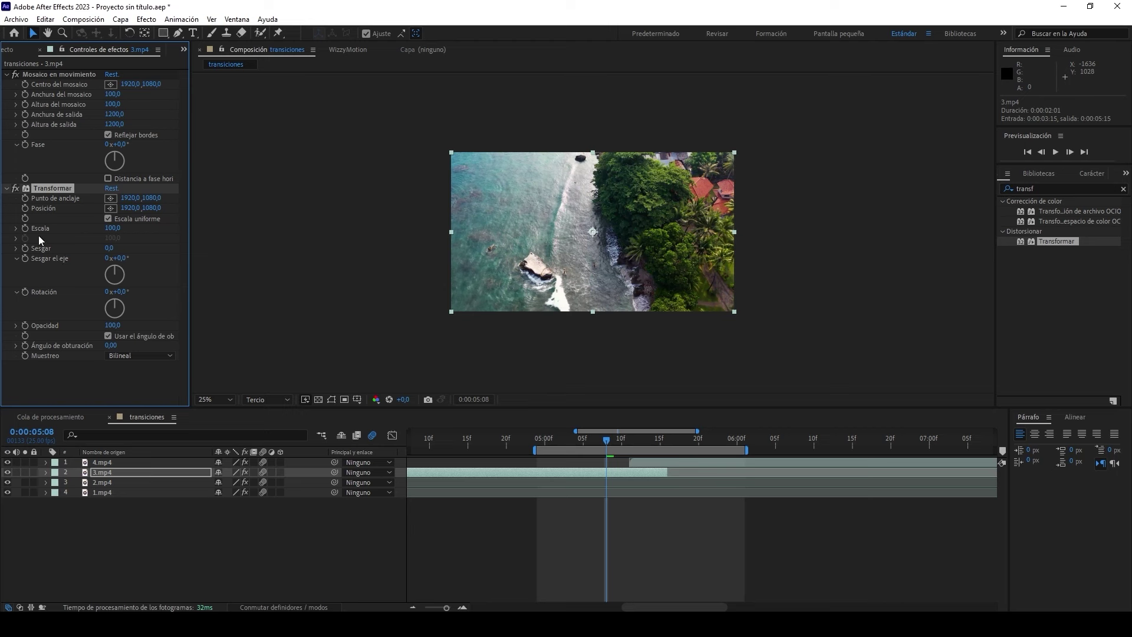
Step: Keyframe the Transformar scale of 3.mp4 from 100 at 0:00:05:08 to 0 at 0:00:05:11
{"action": "left_click", "coordinate": [125, 474]}
{"action": "key", "text": "u"}
{"action": "left_click_drag", "start_coordinate": [606, 441], "coordinate": [626, 442]}
{"action": "left_click", "coordinate": [113, 228]}
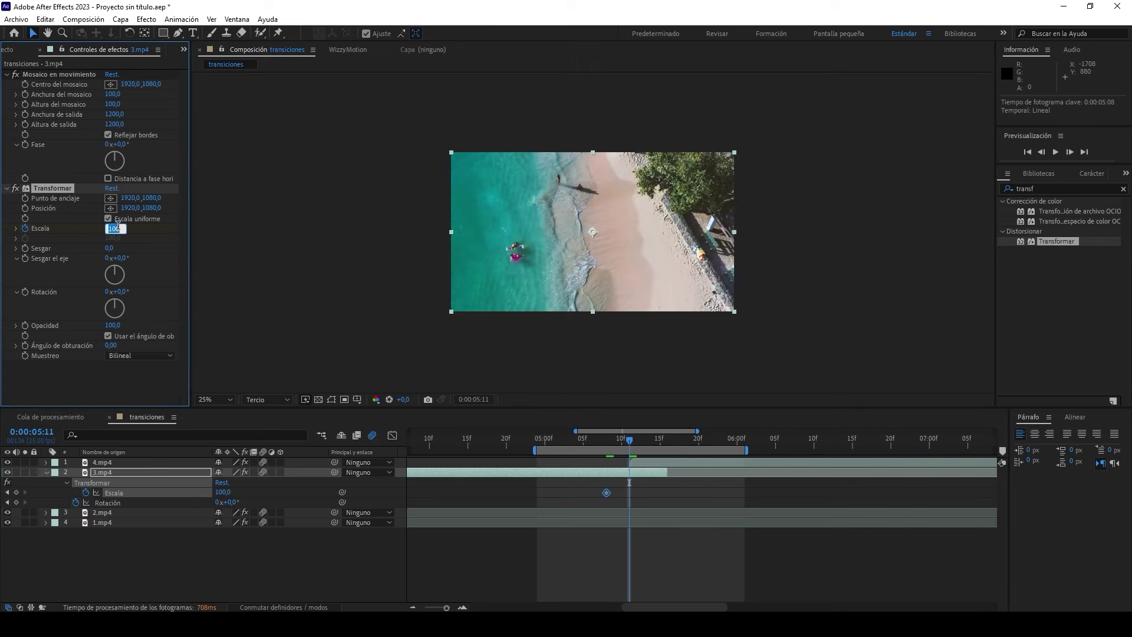
{"action": "type", "text": "0"}
{"action": "key", "text": "Return"}
{"action": "left_click_drag", "start_coordinate": [627, 442], "coordinate": [582, 447]}
{"action": "key", "text": "k"}
{"action": "key", "text": "u"}
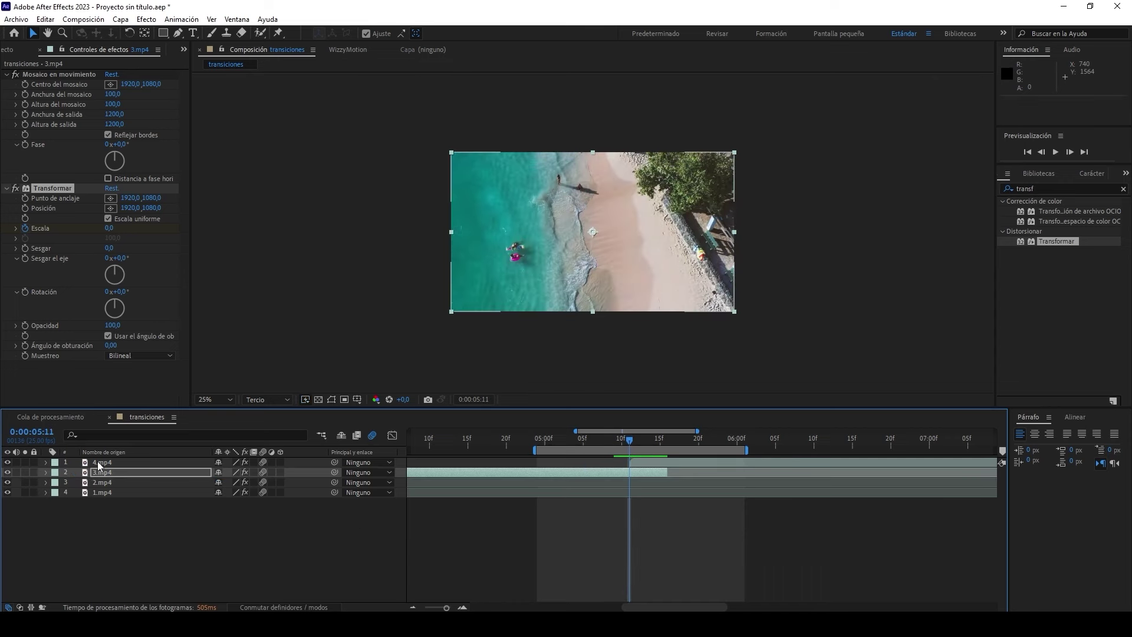
Step: Keyframe the Transformar scale of 4.mp4 from 0 at 0:00:05:11 to 100 at 0:00:05:15
{"action": "left_click", "coordinate": [105, 463]}
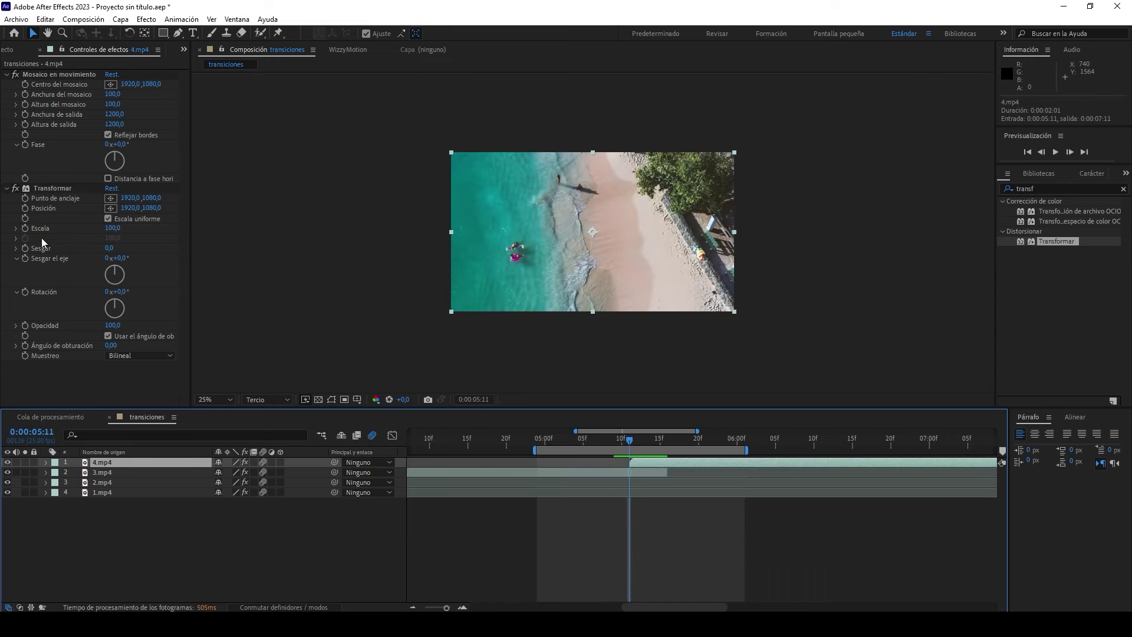
{"action": "left_click", "coordinate": [25, 229]}
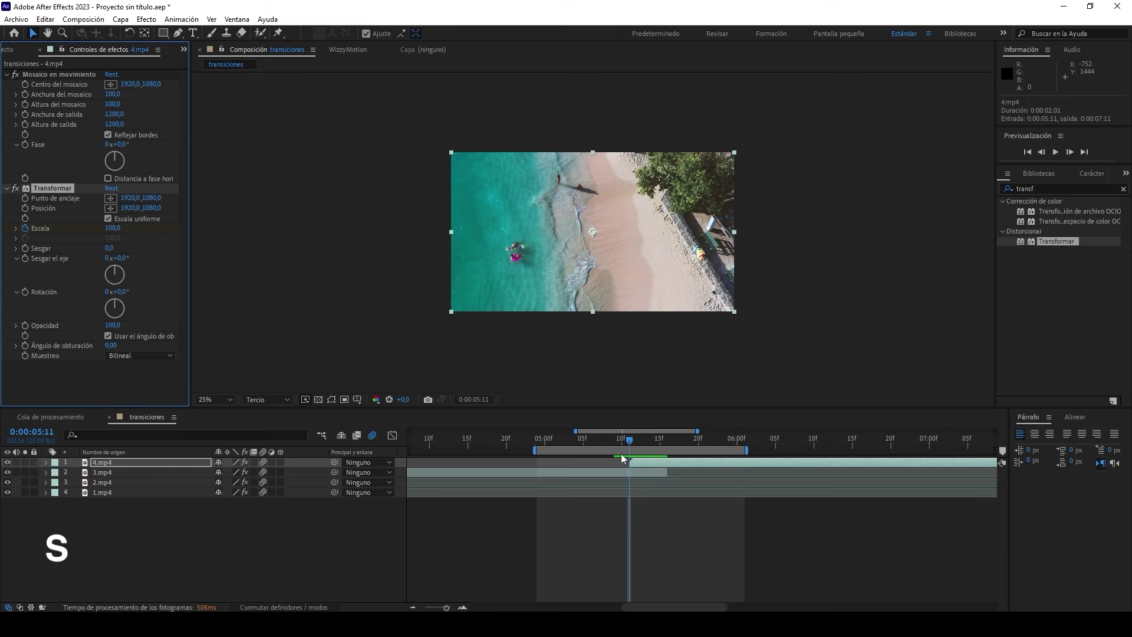
{"action": "key", "text": "s"}
{"action": "key", "text": "s"}
{"action": "left_click", "coordinate": [638, 482]}
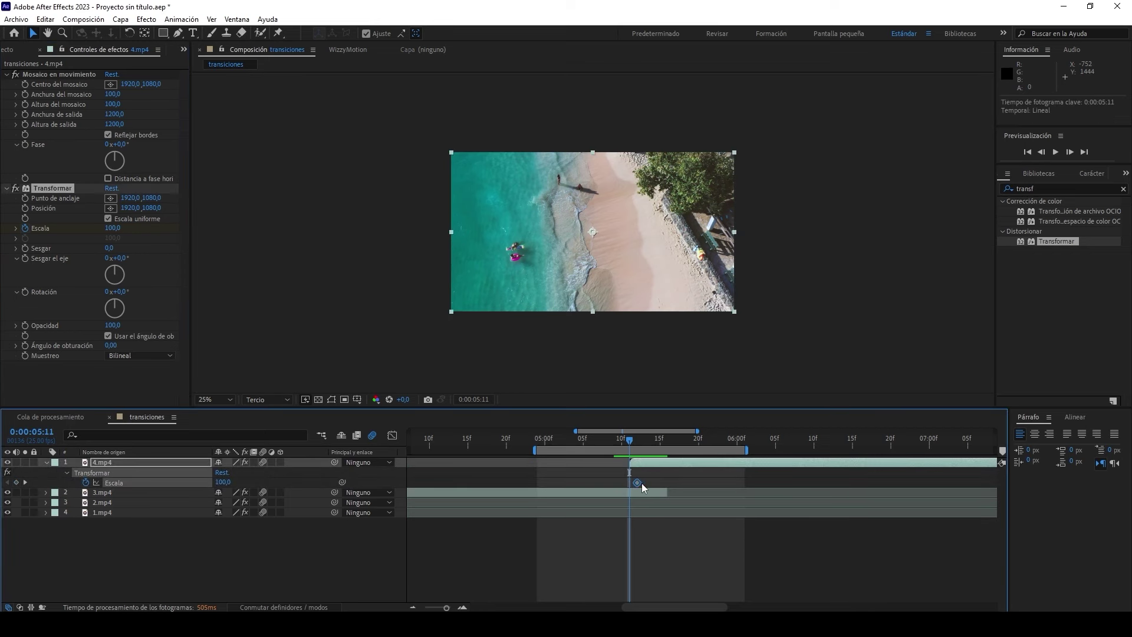
{"action": "left_click_drag", "start_coordinate": [665, 483], "coordinate": [670, 483]}
{"action": "left_click", "coordinate": [112, 228]}
{"action": "type", "text": "0"}
{"action": "key", "text": "Return"}
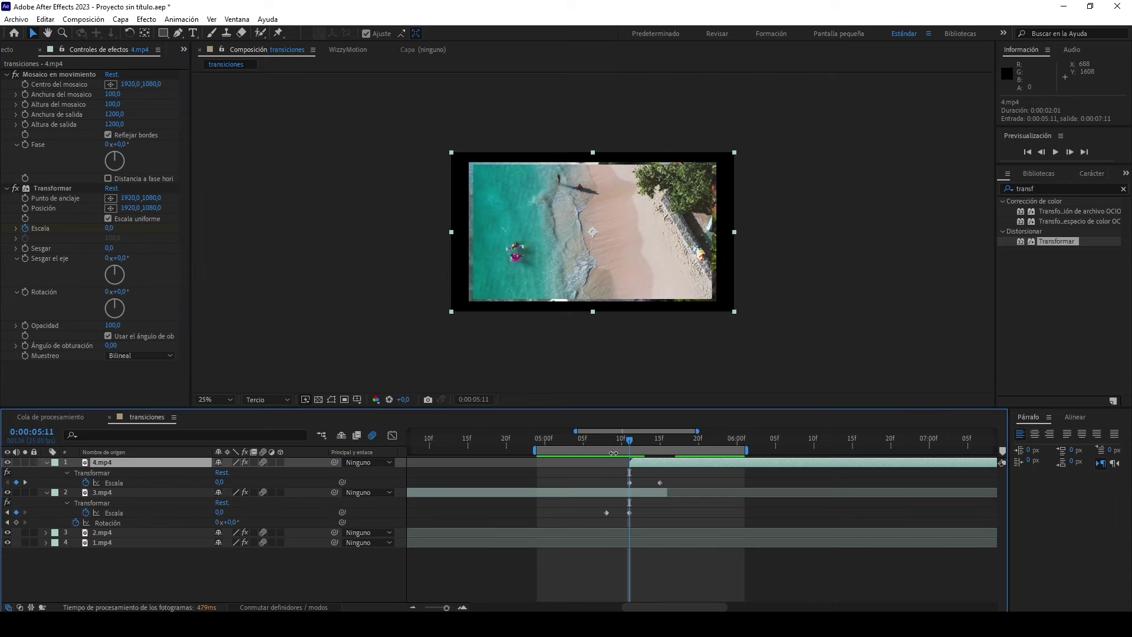
Step: Move 3.mp4's first scale keyframe to 0:00:05:09 and 4.mp4's last one to 0:00:05:17, and preview the transition
{"action": "left_click", "coordinate": [629, 510]}
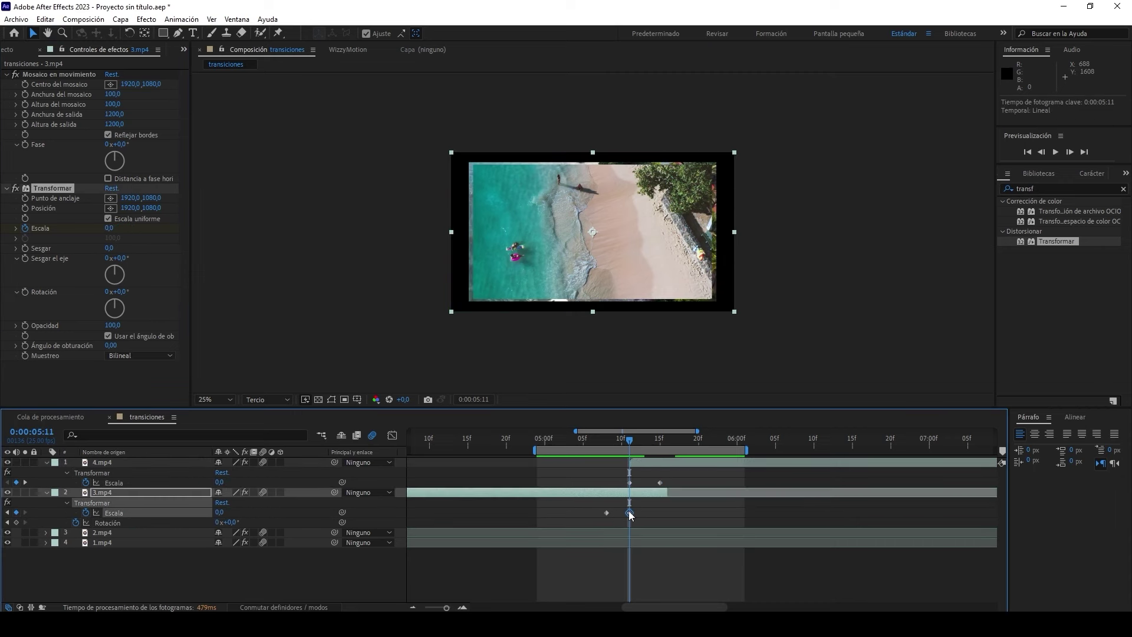
{"action": "left_click", "coordinate": [607, 513]}
{"action": "left_click_drag", "start_coordinate": [609, 513], "coordinate": [614, 513]}
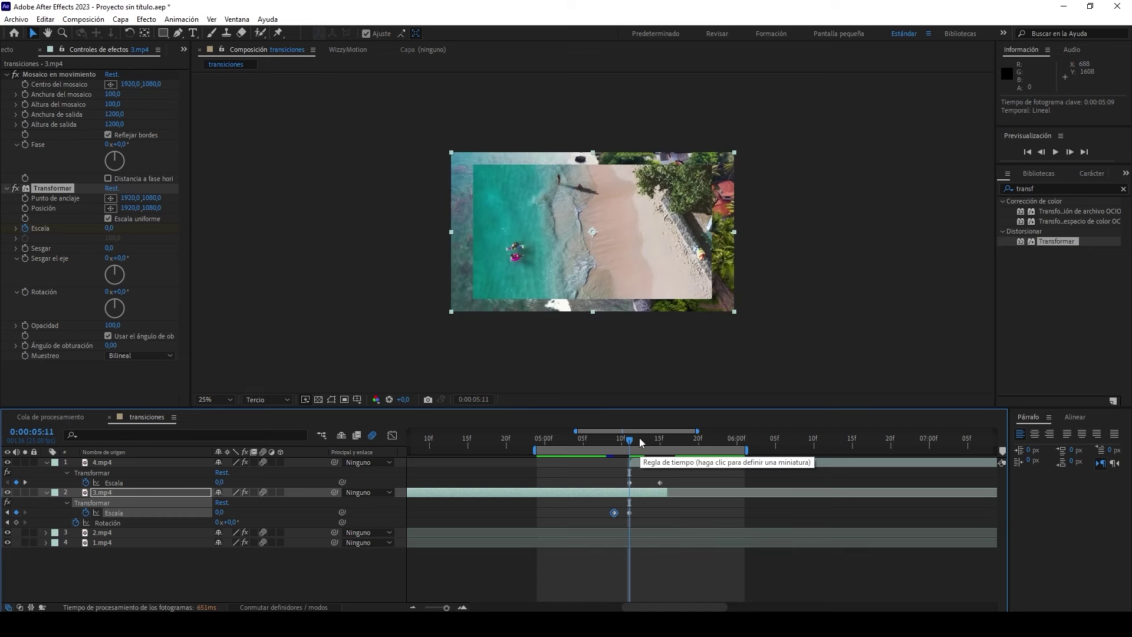
{"action": "left_click_drag", "start_coordinate": [629, 440], "coordinate": [554, 450]}
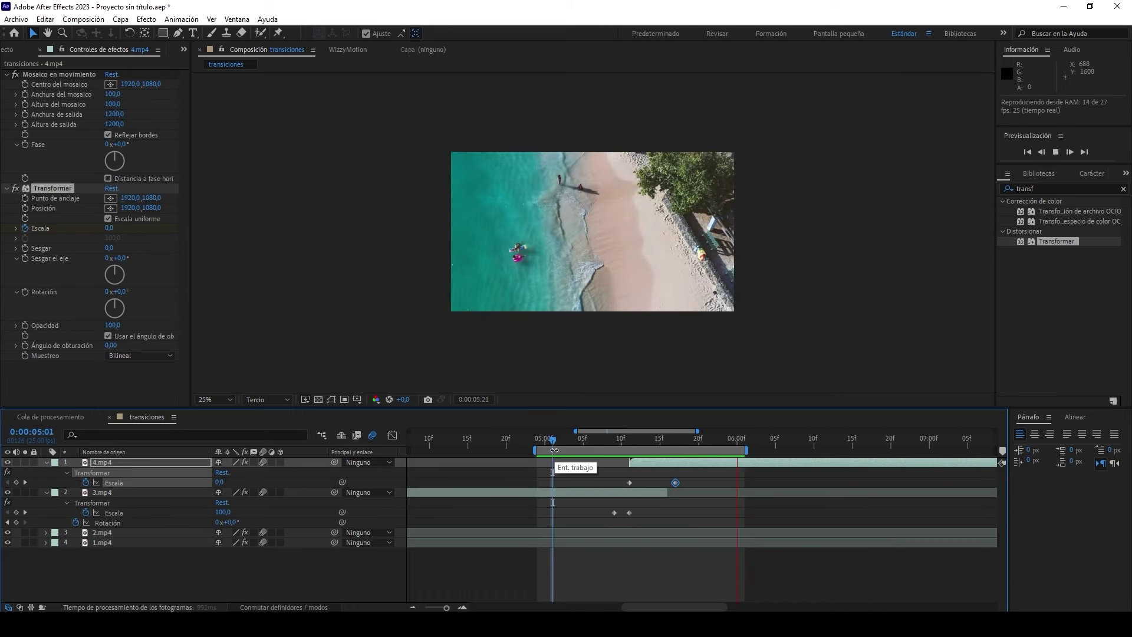
{"action": "key", "text": "space"}
Step: Apply smooth easing to the Transformar scale keyframes of 3.mp4 and 4.mp4
{"action": "left_click_drag", "start_coordinate": [638, 509], "coordinate": [603, 517]}
{"action": "left_click_drag", "start_coordinate": [686, 478], "coordinate": [617, 493]}
{"action": "key", "text": "F9"}
{"action": "key", "text": "i"}
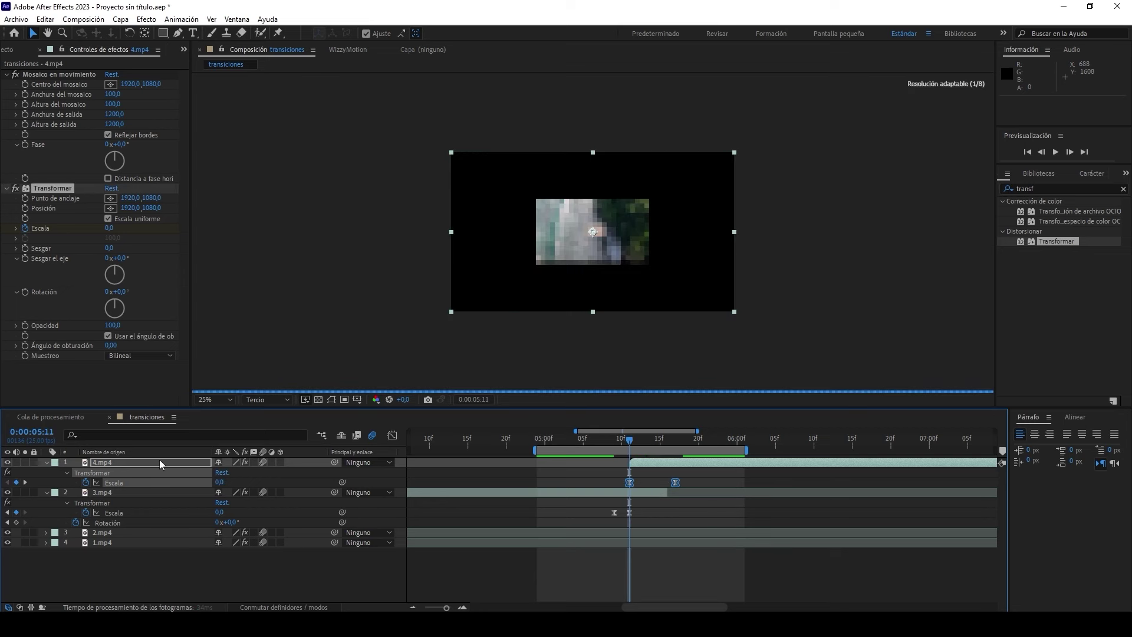
{"action": "left_click", "coordinate": [120, 465]}
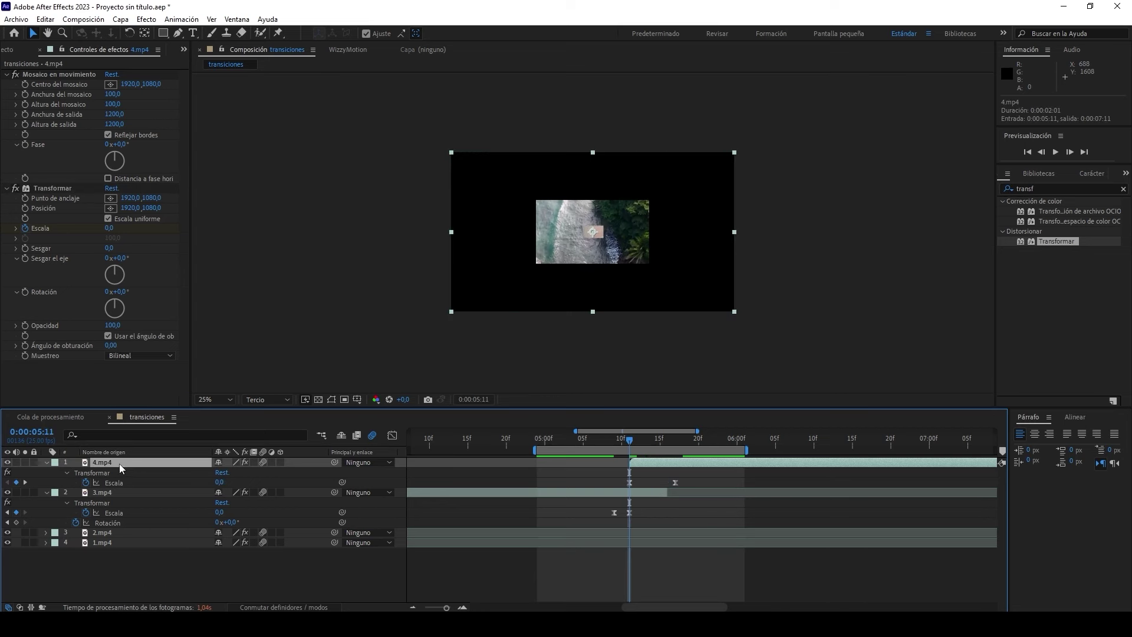
Step: Keyframe the layer opacity of 4.mp4 from 0% at 0:00:05:11 to 100% at 0:00:05:13
{"action": "key", "text": "t"}
{"action": "left_click", "coordinate": [74, 472]}
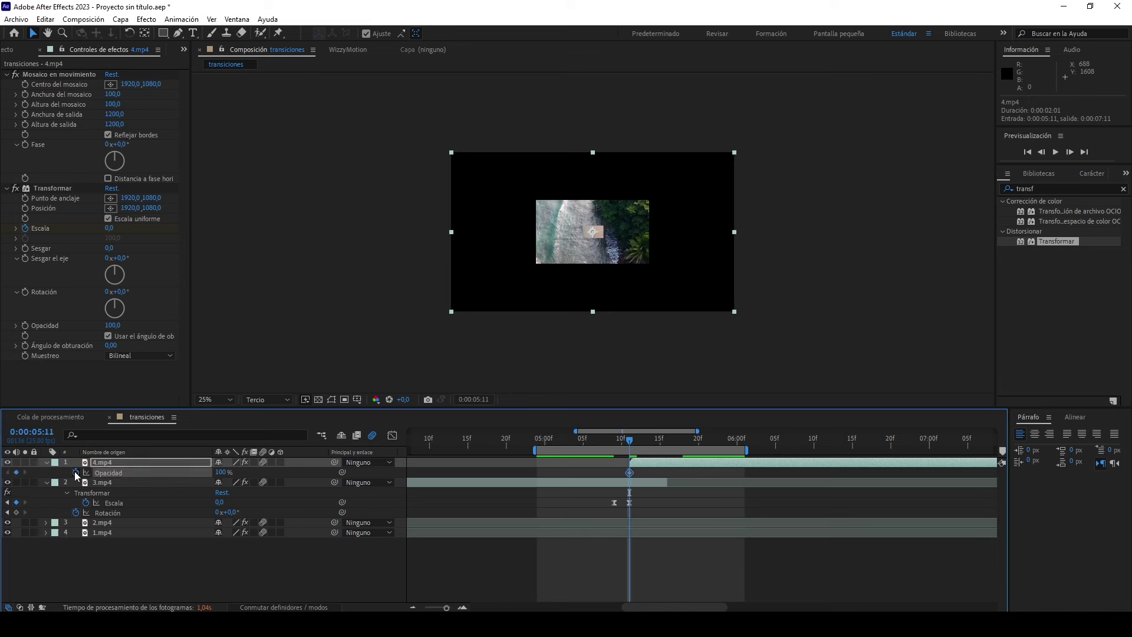
{"action": "left_click_drag", "start_coordinate": [631, 472], "coordinate": [647, 473]}
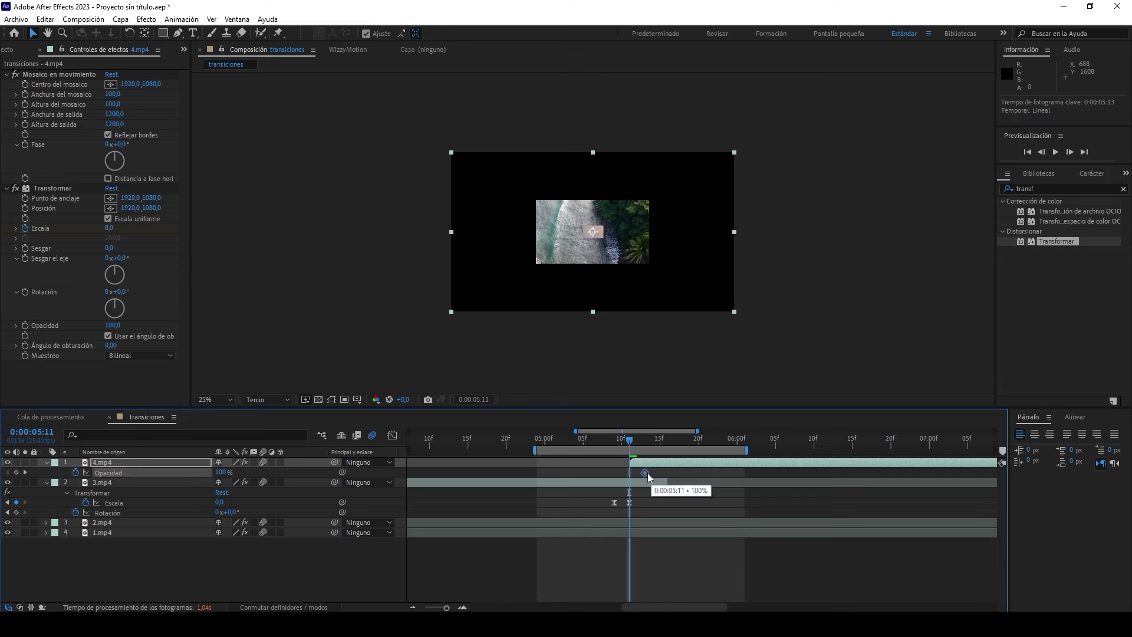
{"action": "left_click", "coordinate": [222, 472]}
{"action": "type", "text": "0"}
{"action": "key", "text": "Return"}
Step: Apply smooth easing to both opacity keyframes of 4.mp4 and preview the zoom transition
{"action": "left_click_drag", "start_coordinate": [631, 442], "coordinate": [606, 448]}
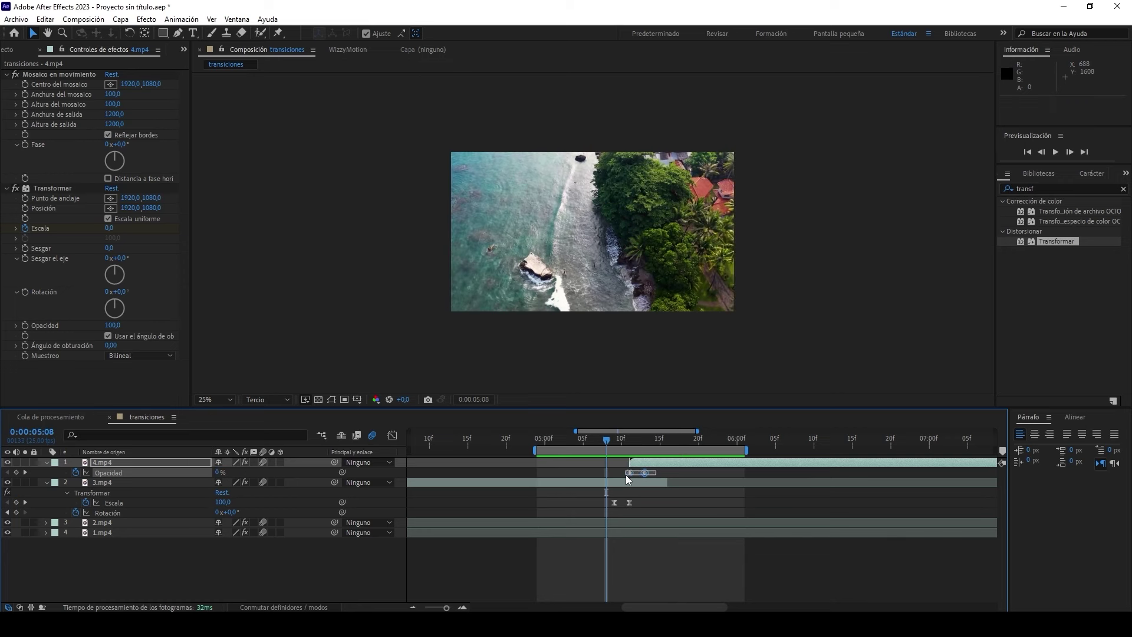
{"action": "key", "text": "F9"}
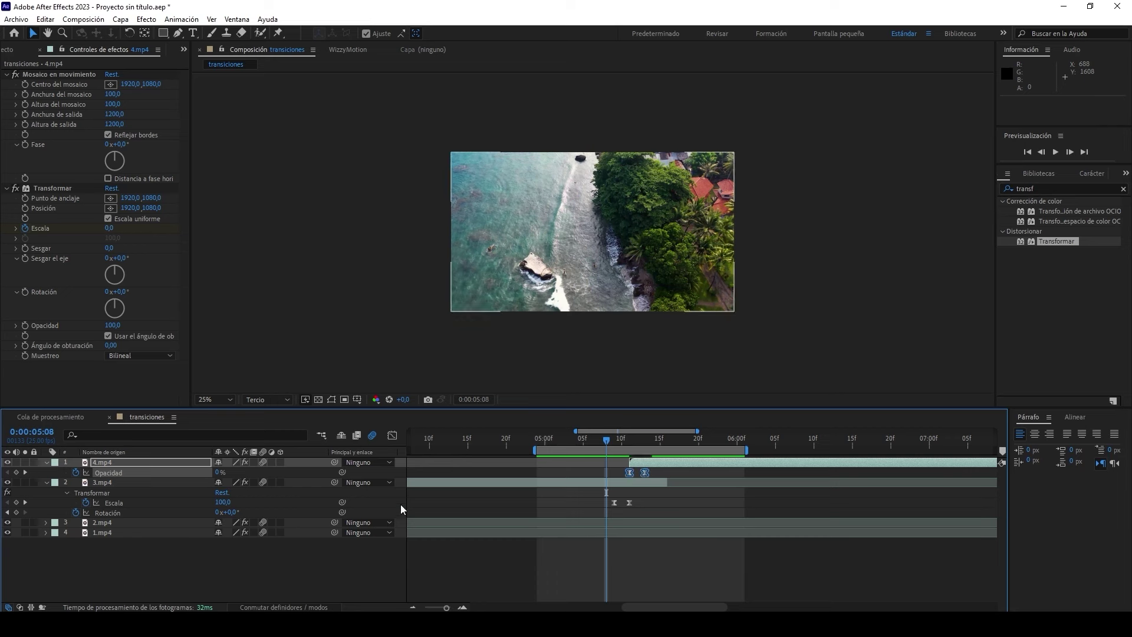
{"action": "key", "text": "space"}
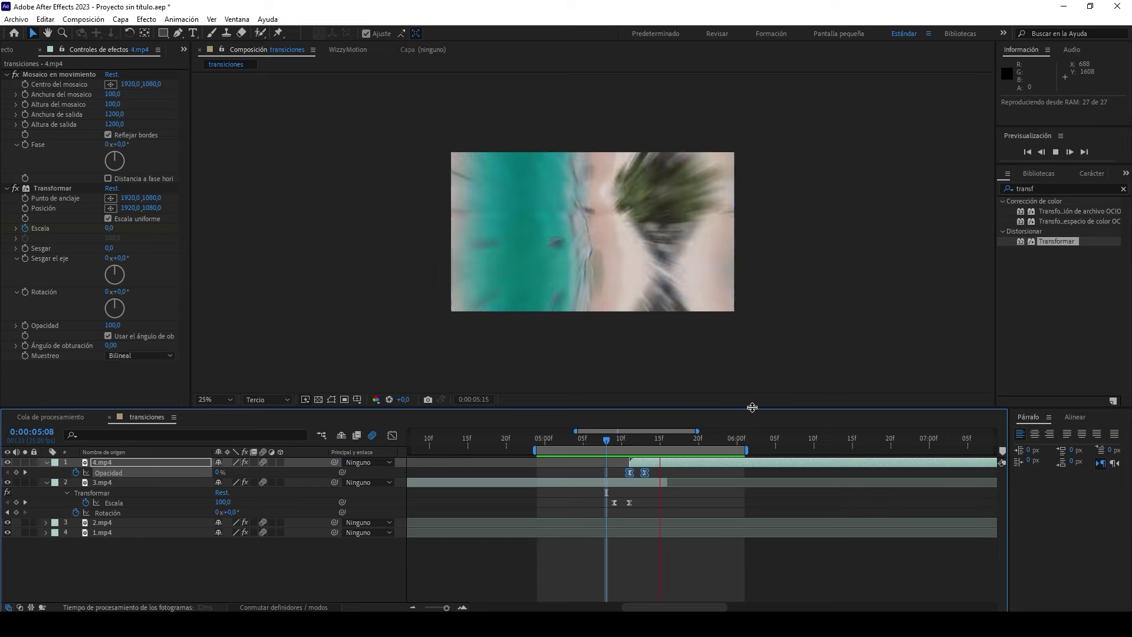
{"action": "key", "text": "space"}
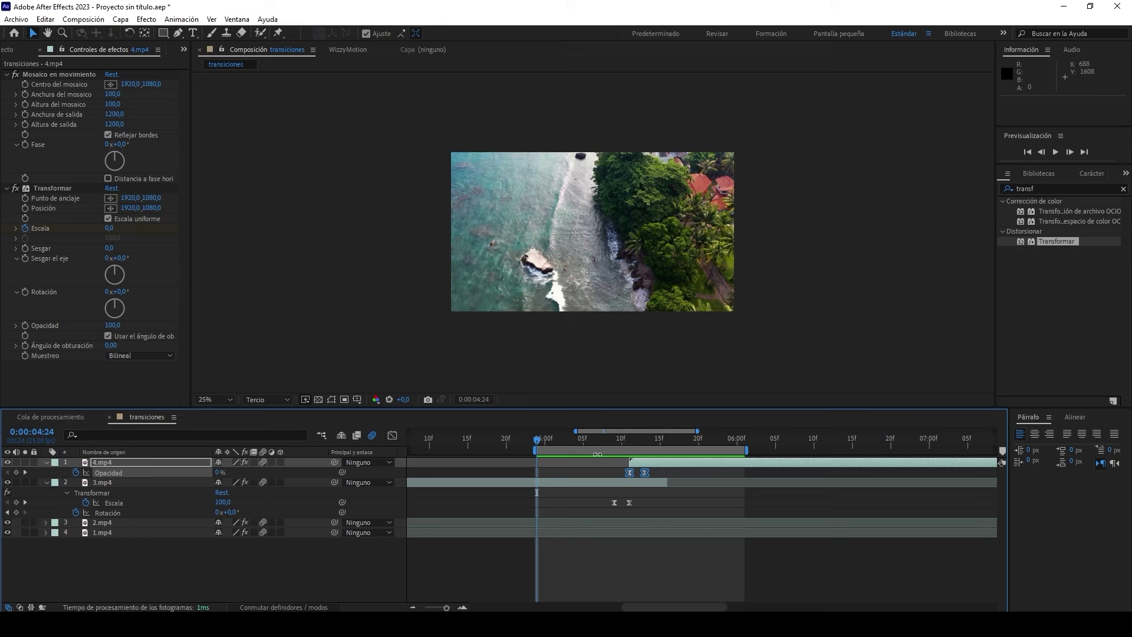
Step: Move 3.mp4's last scale keyframe and 4.mp4's last opacity keyframe to 0:00:05:12, and preview the transition
{"action": "left_click_drag", "start_coordinate": [585, 441], "coordinate": [628, 441]}
{"action": "key", "text": "u"}
{"action": "left_click_drag", "start_coordinate": [629, 524], "coordinate": [637, 523]}
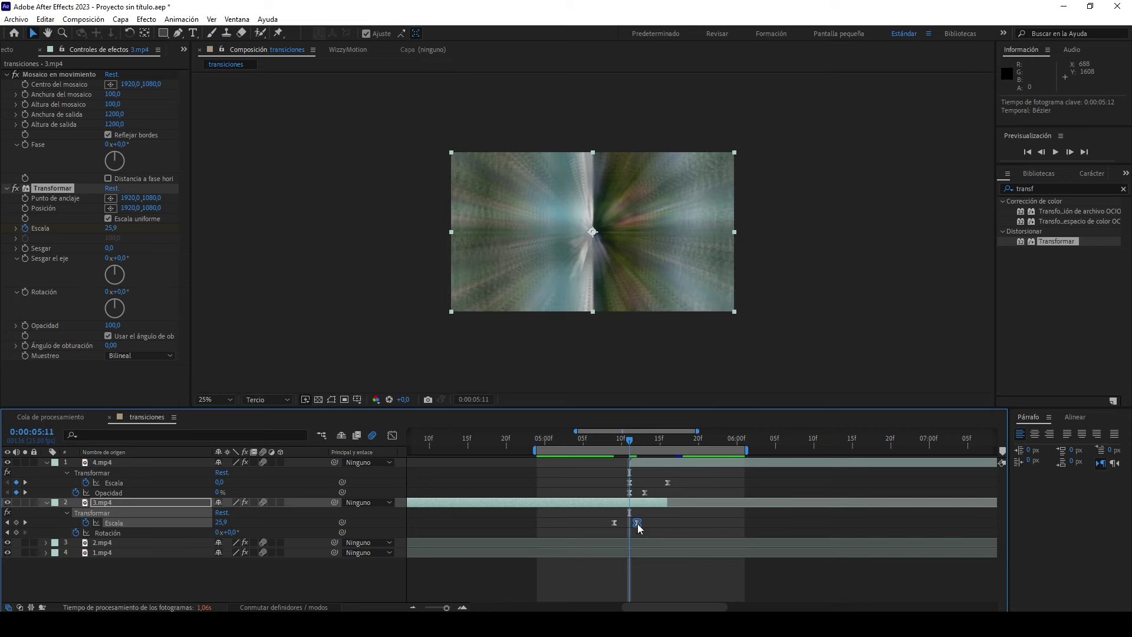
{"action": "mouse_move", "coordinate": [629, 442]}
{"action": "left_mouse_down"}
{"action": "mouse_move", "coordinate": [598, 445]}
{"action": "mouse_move", "coordinate": [637, 442]}
{"action": "left_mouse_up"}
{"action": "left_click_drag", "start_coordinate": [644, 492], "coordinate": [639, 493]}
{"action": "key", "text": "space"}
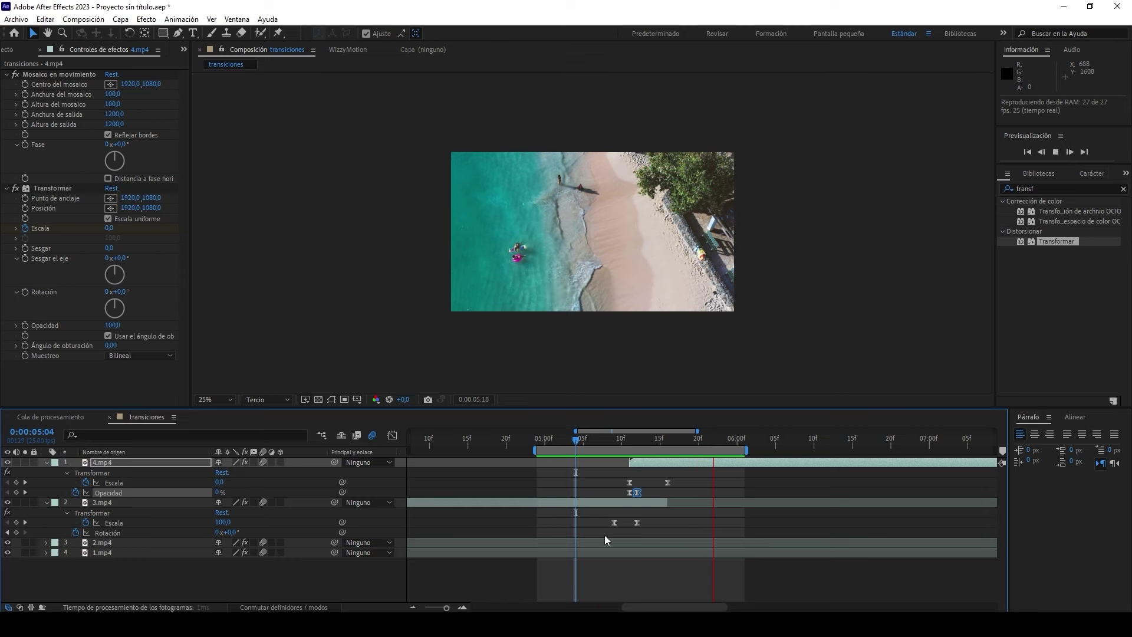
{"action": "key", "text": "space"}
Step: Extend the work area back to the start of the composition and preview the whole sequence of transitions
{"action": "left_click_drag", "start_coordinate": [533, 451], "coordinate": [336, 461]}
{"action": "key", "text": "space"}
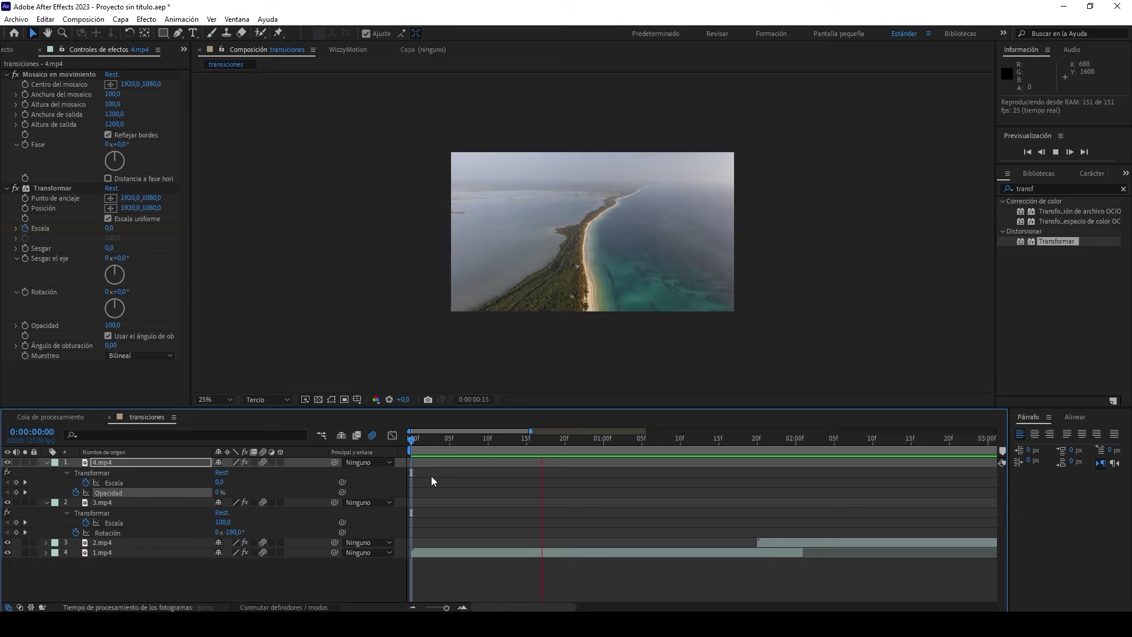